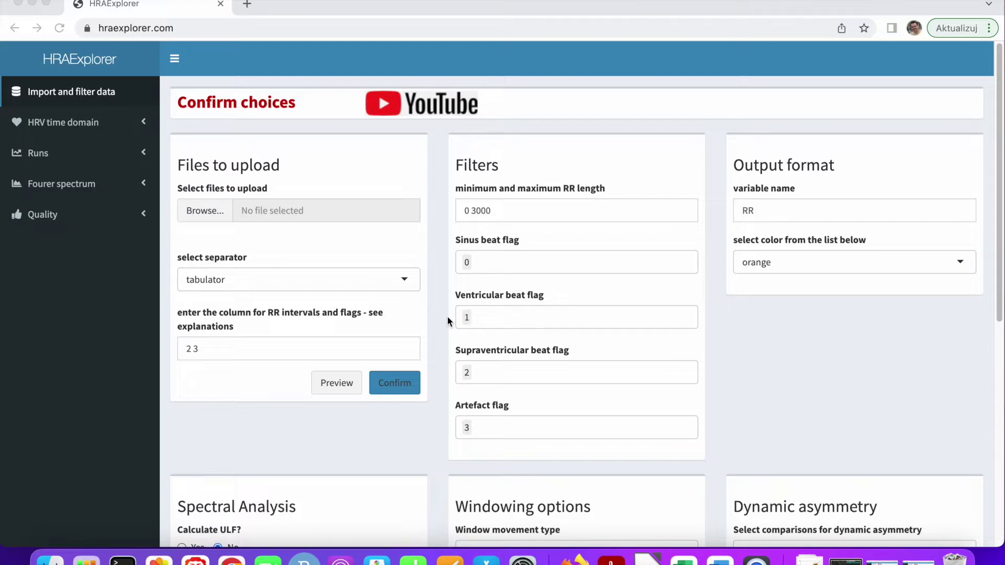
- Upload the six .rea recordings from ANDRZ29_P.rea through CYFER12_P.rea and preview their contents
{"action": "left_click", "coordinate": [215, 212]}
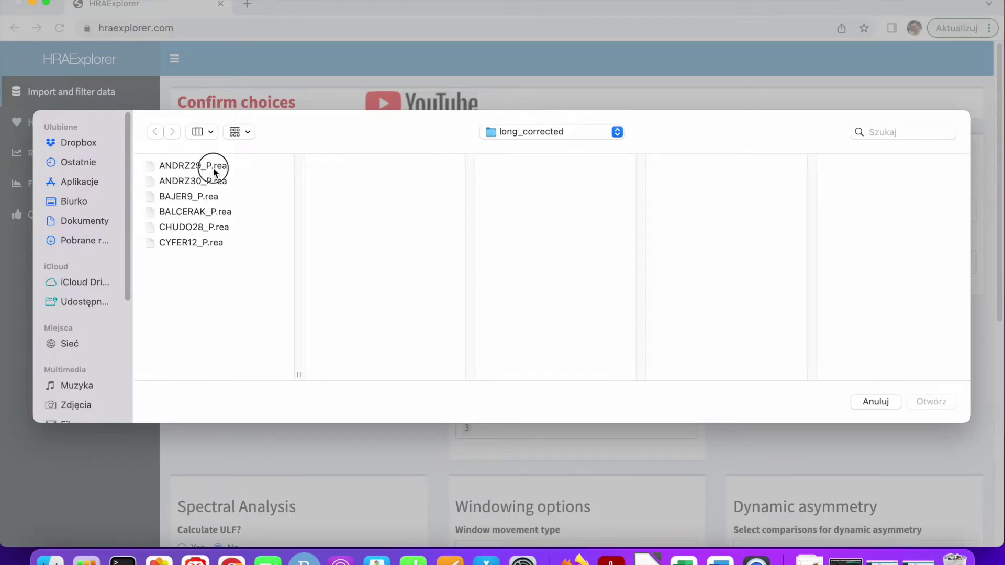
{"action": "left_click", "coordinate": [213, 166]}
{"action": "key", "text": "shift+Down"}
{"action": "key", "text": "shift+Down"}
{"action": "key", "text": "shift+Down"}
{"action": "key", "text": "shift+Down"}
{"action": "key", "text": "shift+Down"}
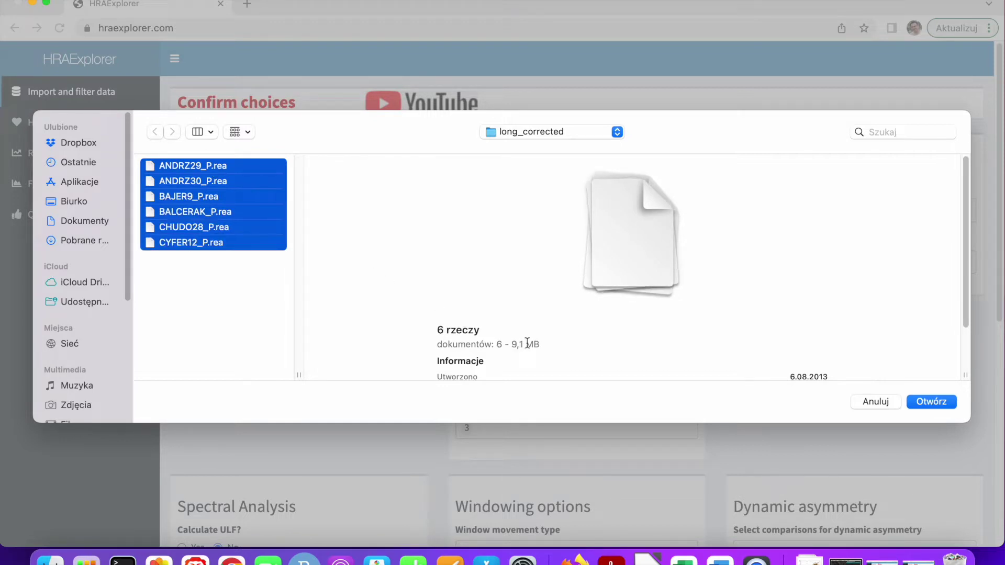
{"action": "left_click", "coordinate": [931, 401]}
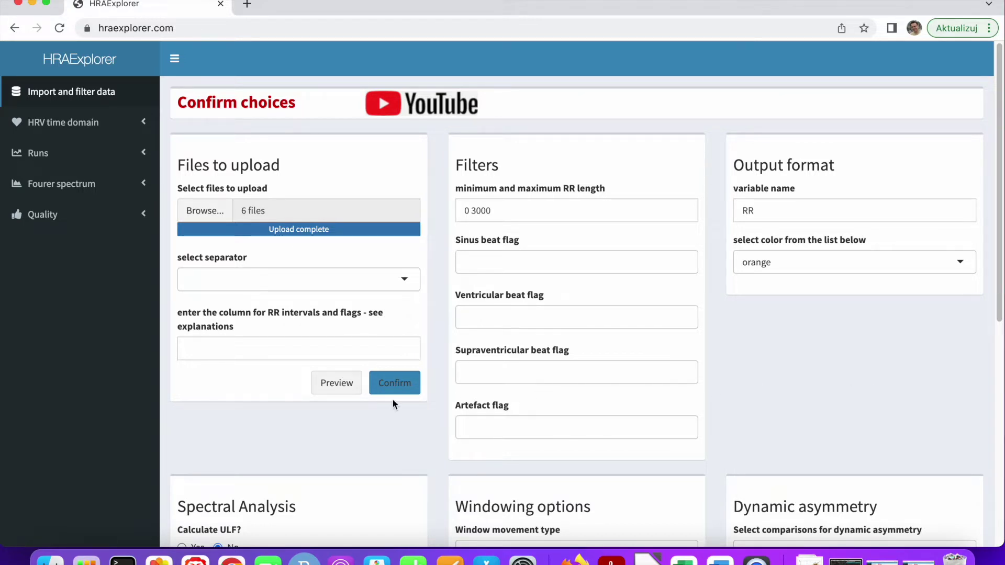
{"action": "left_click", "coordinate": [347, 385]}
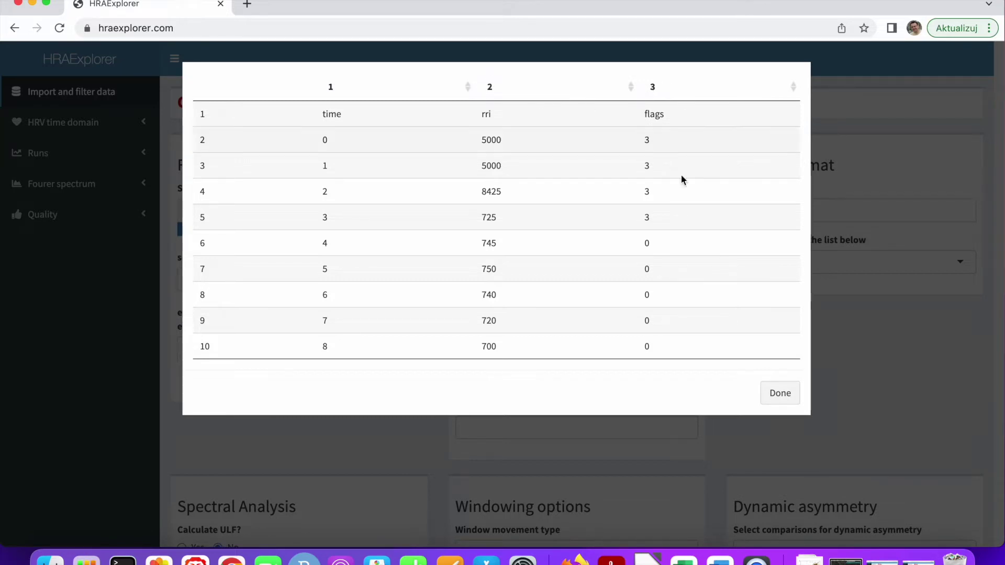
- Close the data preview and enter '2 3' as the RR-interval and flag columns
{"action": "left_click", "coordinate": [778, 393]}
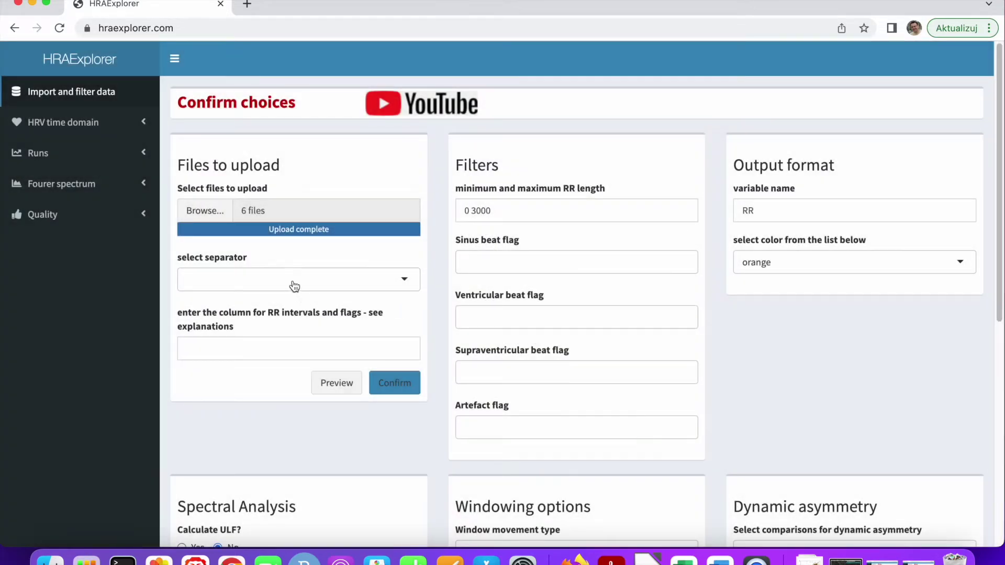
{"action": "left_click", "coordinate": [283, 350]}
{"action": "type", "text": "2"}
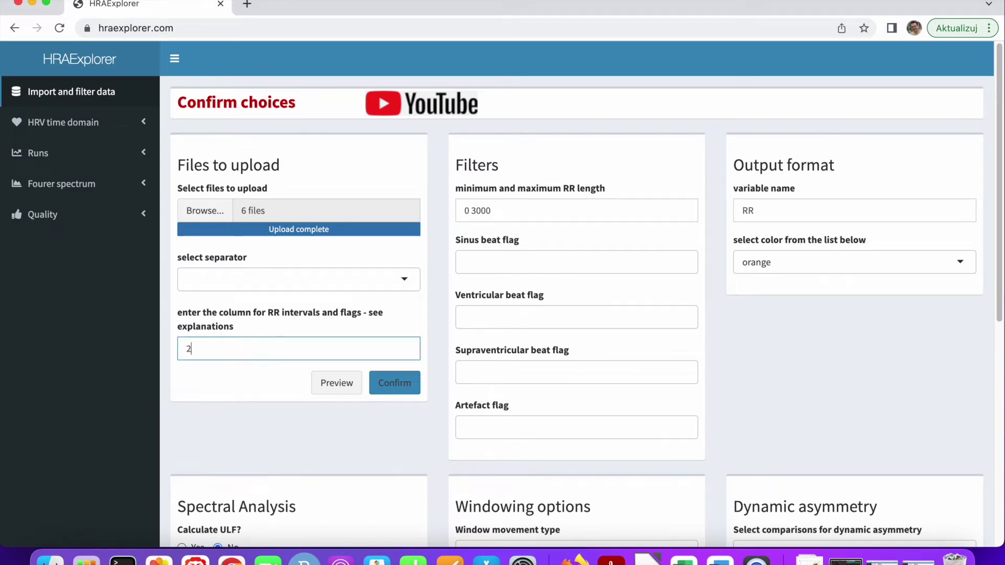
{"action": "type", "text": " 3"}
- Set the beat flags to sinus 0, ventricular 1, supraventricular 2 and artefact 3
{"action": "left_click", "coordinate": [532, 258]}
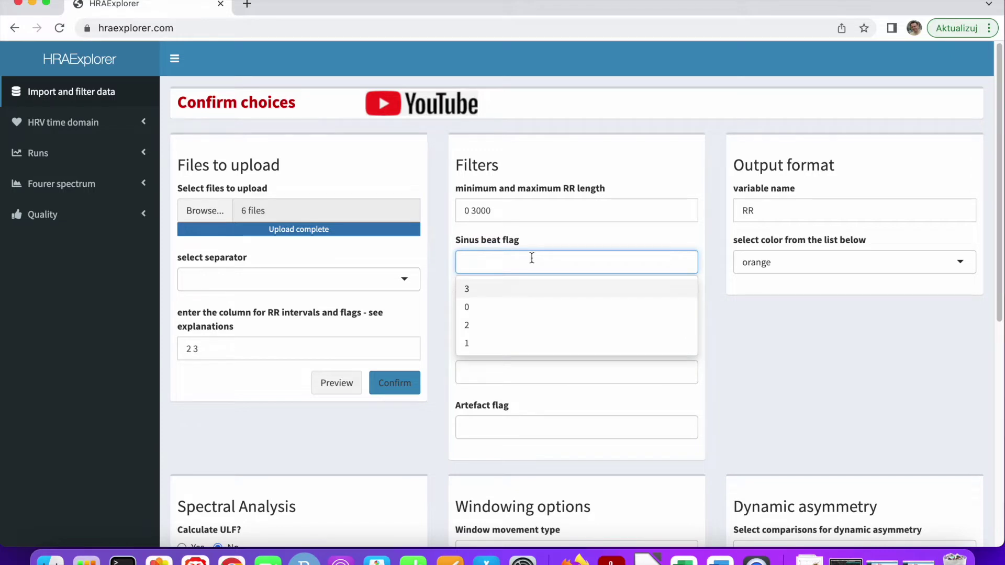
{"action": "left_click", "coordinate": [505, 306]}
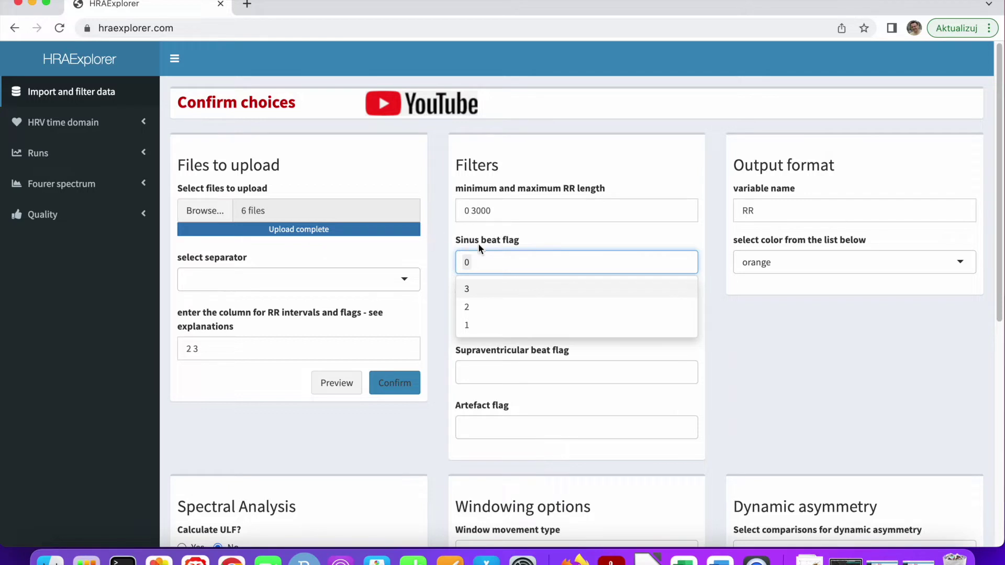
{"action": "left_click", "coordinate": [770, 351]}
{"action": "left_click", "coordinate": [565, 316]}
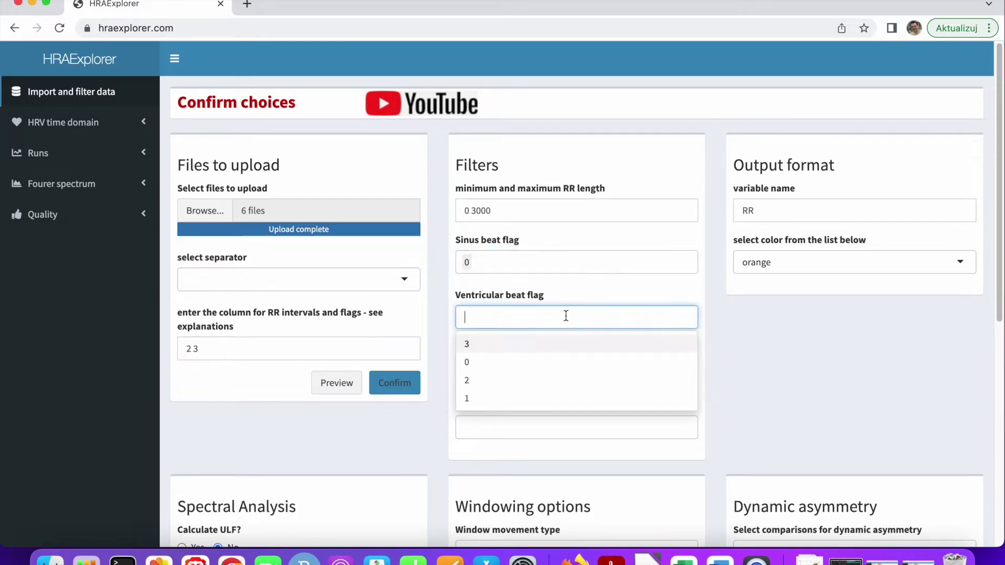
{"action": "left_click", "coordinate": [503, 398]}
{"action": "left_click", "coordinate": [806, 371]}
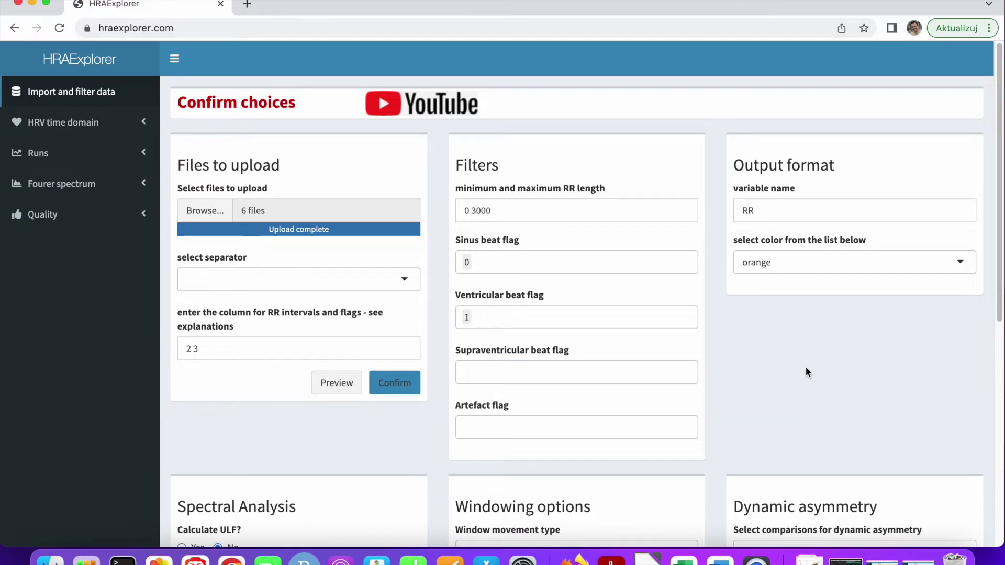
{"action": "left_click", "coordinate": [667, 371]}
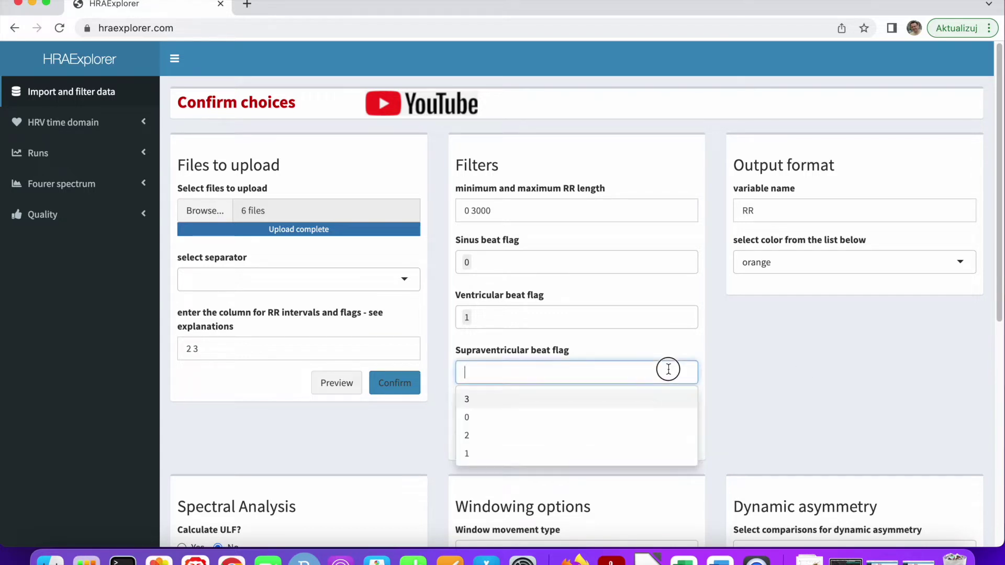
{"action": "left_click", "coordinate": [542, 433]}
{"action": "left_click", "coordinate": [835, 402]}
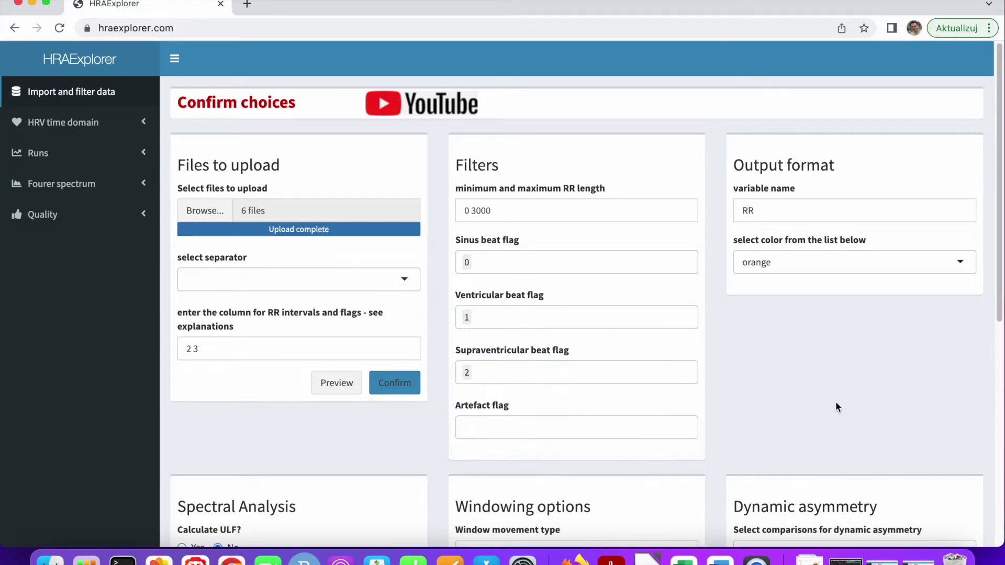
{"action": "left_click", "coordinate": [567, 426]}
{"action": "left_click", "coordinate": [516, 453]}
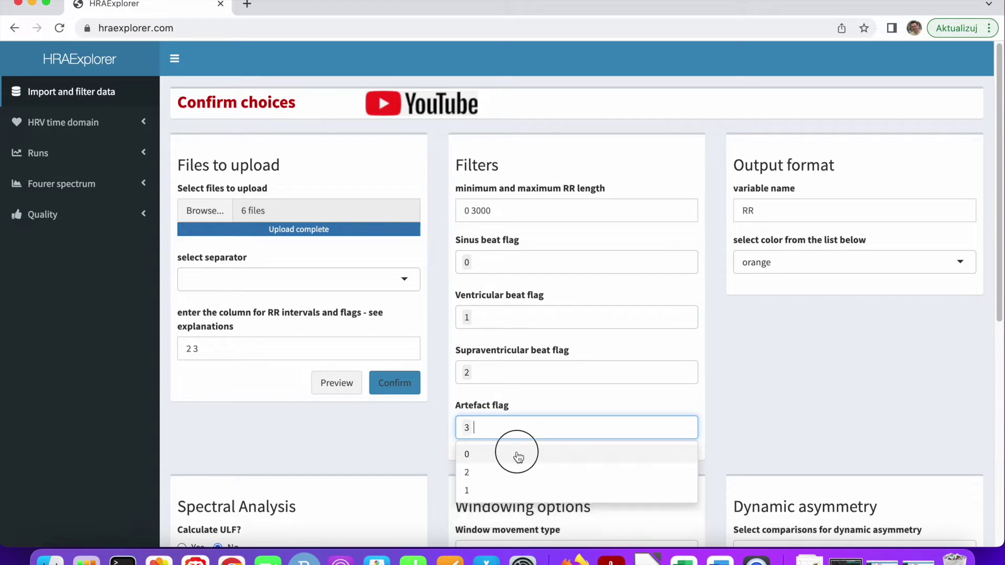
{"action": "left_click", "coordinate": [840, 410]}
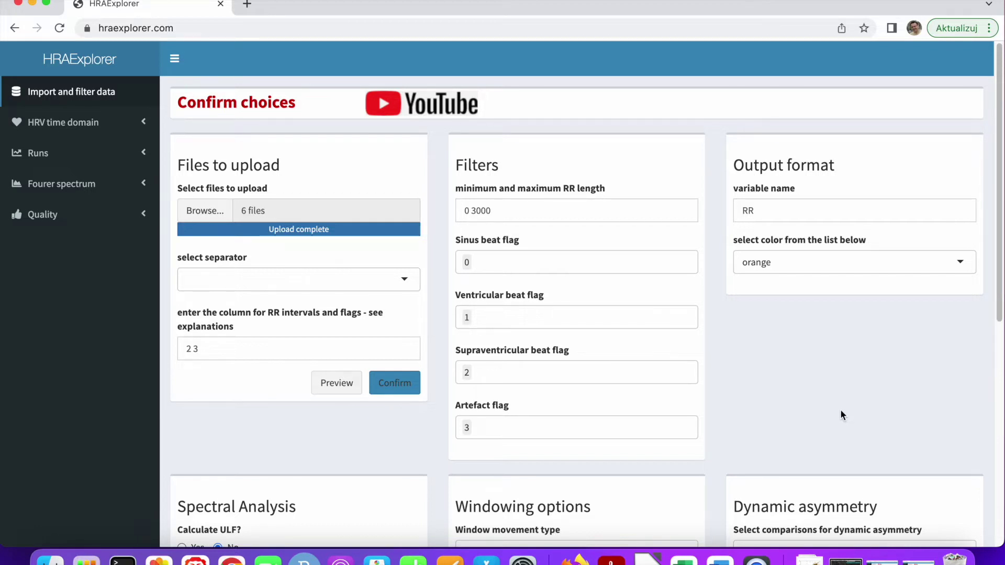
- Confirm the column and flag import settings until the page reports 'Choices confirmed'
{"action": "left_click", "coordinate": [406, 386]}
{"action": "left_click", "coordinate": [404, 382]}
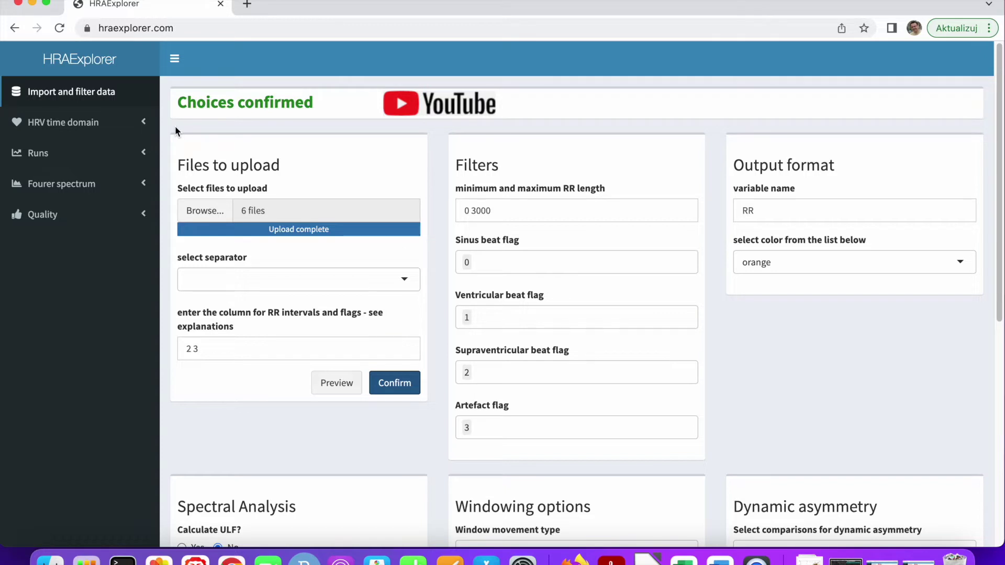
- Open the static HRV time-domain table, view ANDRZ29_P.rea's Poincare plot, then return to the table
{"action": "left_click", "coordinate": [109, 128]}
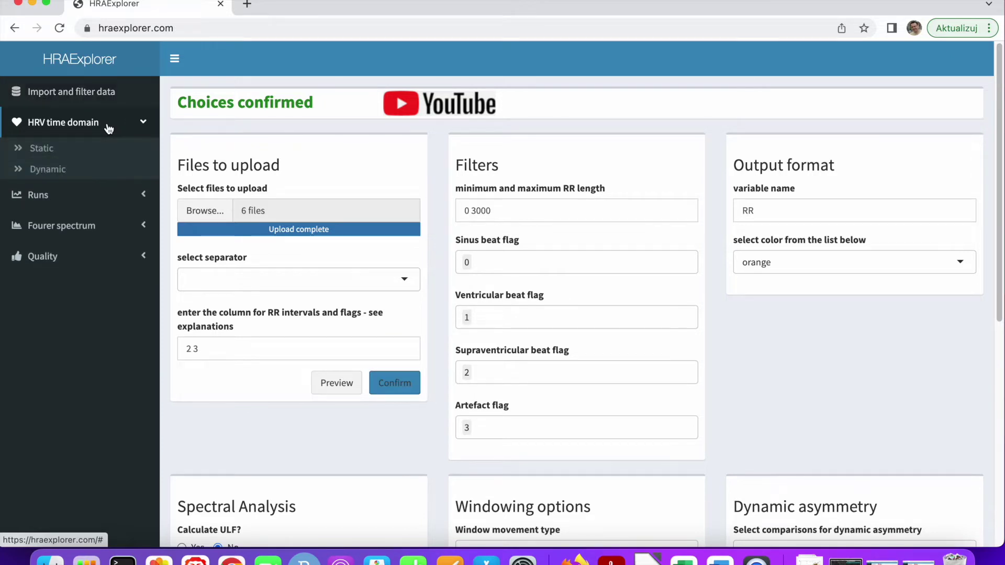
{"action": "left_click", "coordinate": [43, 153]}
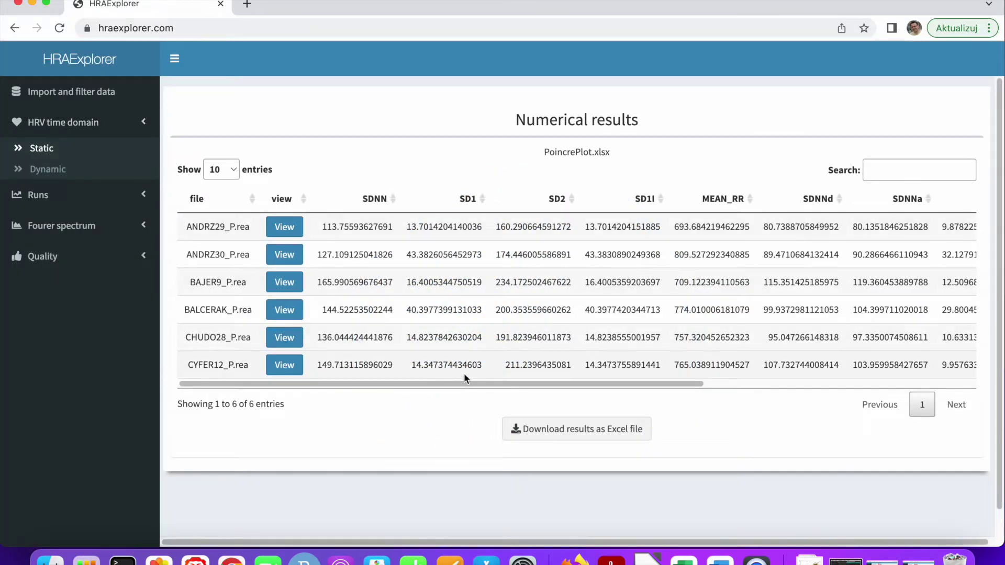
{"action": "left_click_drag", "start_coordinate": [469, 382], "coordinate": [449, 387]}
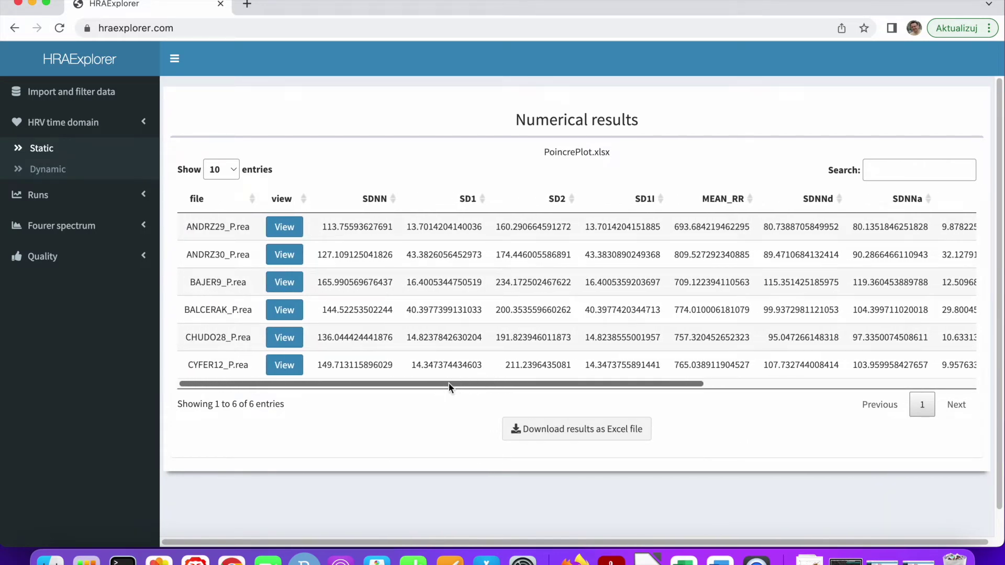
{"action": "left_click", "coordinate": [281, 226]}
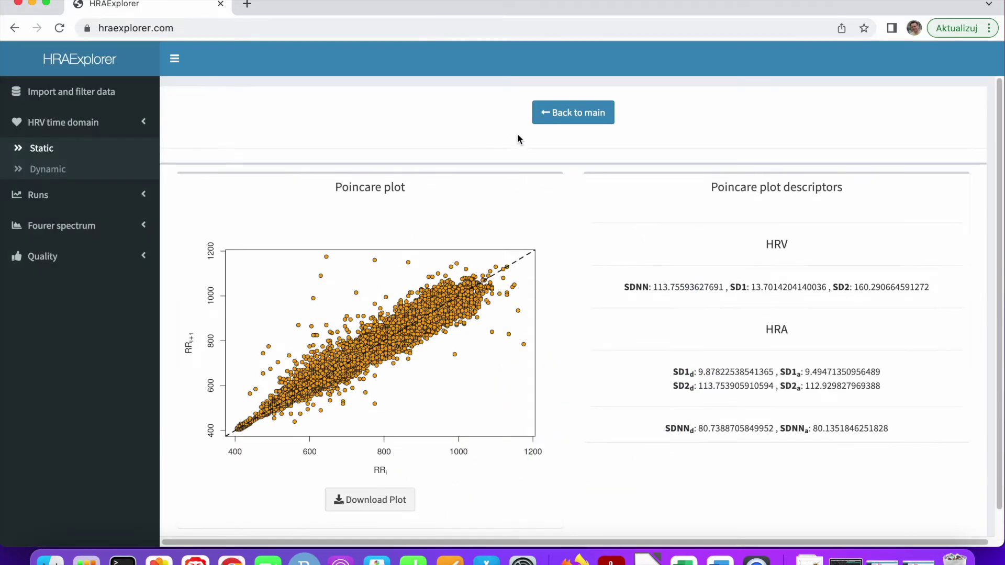
{"action": "left_click", "coordinate": [538, 117]}
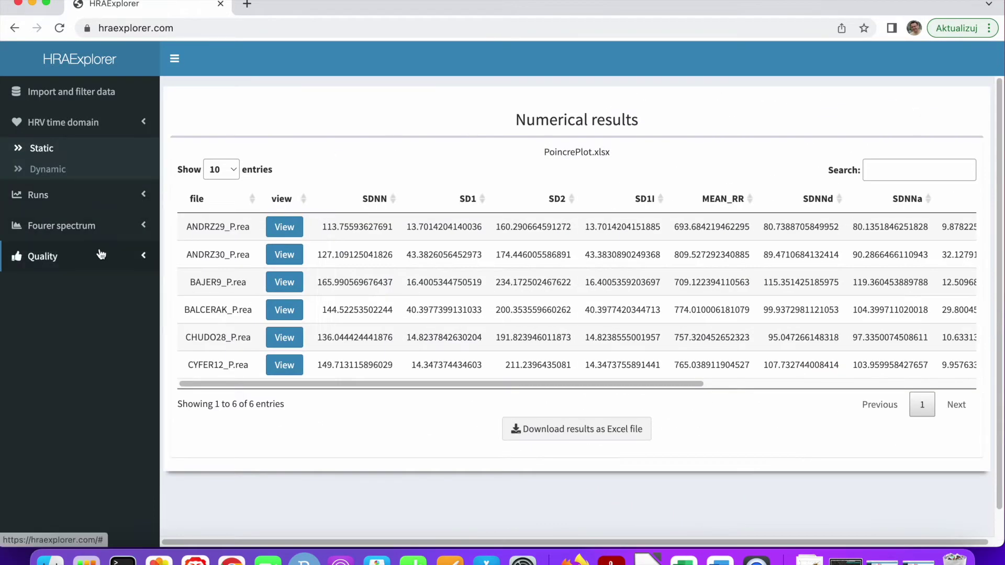
- Open Quality > Static to see beat counts by type and total_time per recording
{"action": "left_click", "coordinate": [94, 257]}
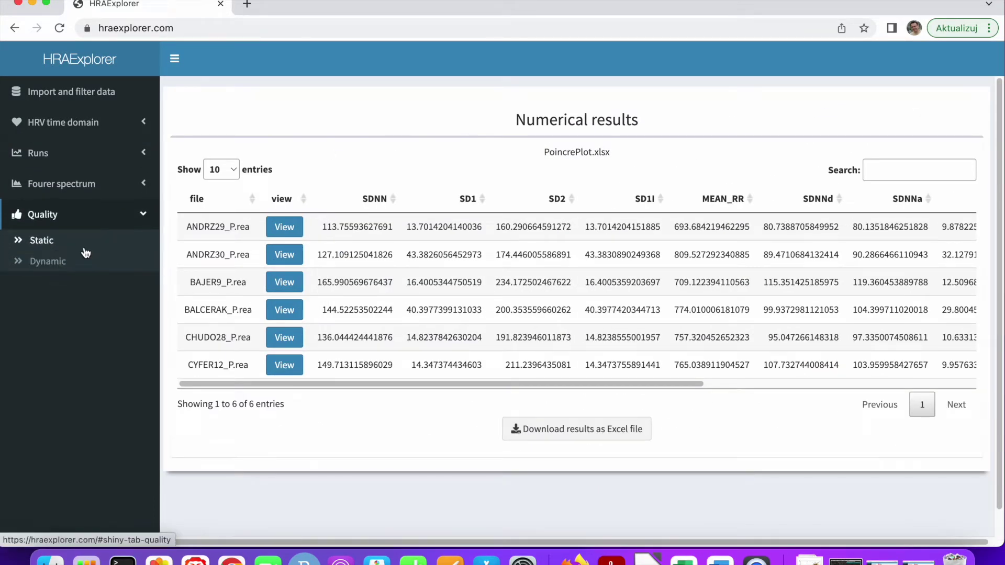
{"action": "left_click", "coordinate": [85, 245]}
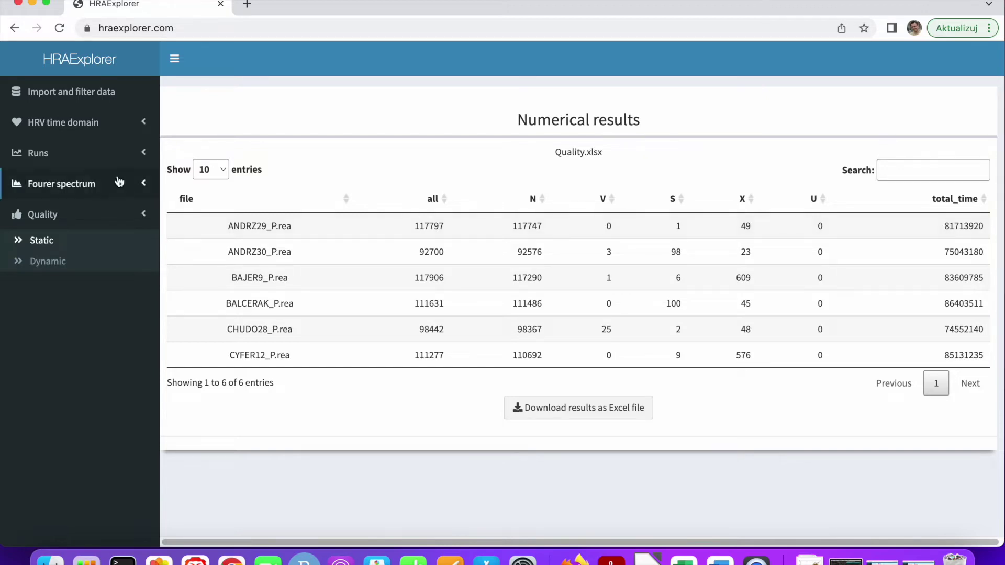
- Load the dynamic Fourier spectrum table, SpectralDynamic.xlsx, with VLF, LF, HF and TP values
{"action": "left_click", "coordinate": [98, 188]}
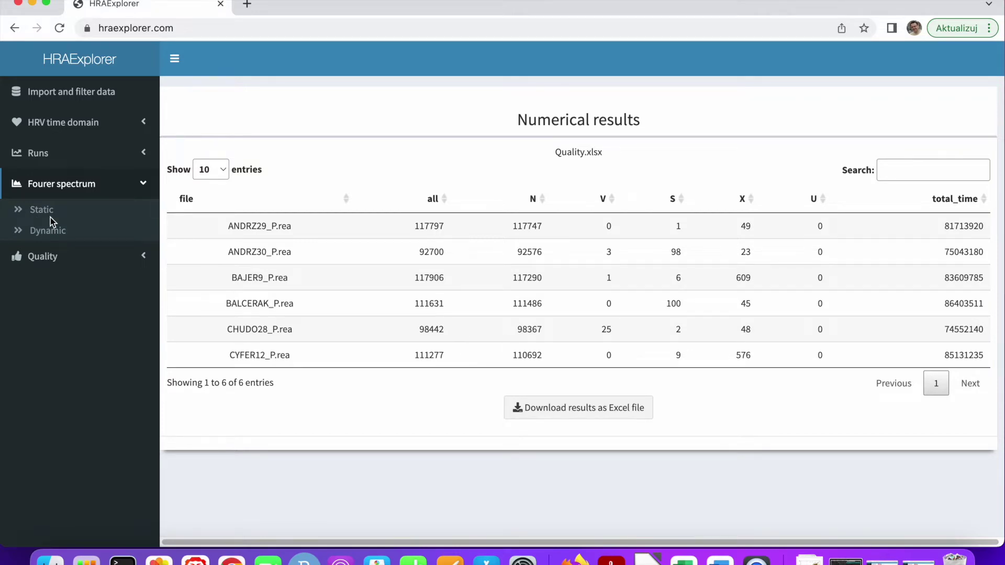
{"action": "left_click", "coordinate": [52, 228]}
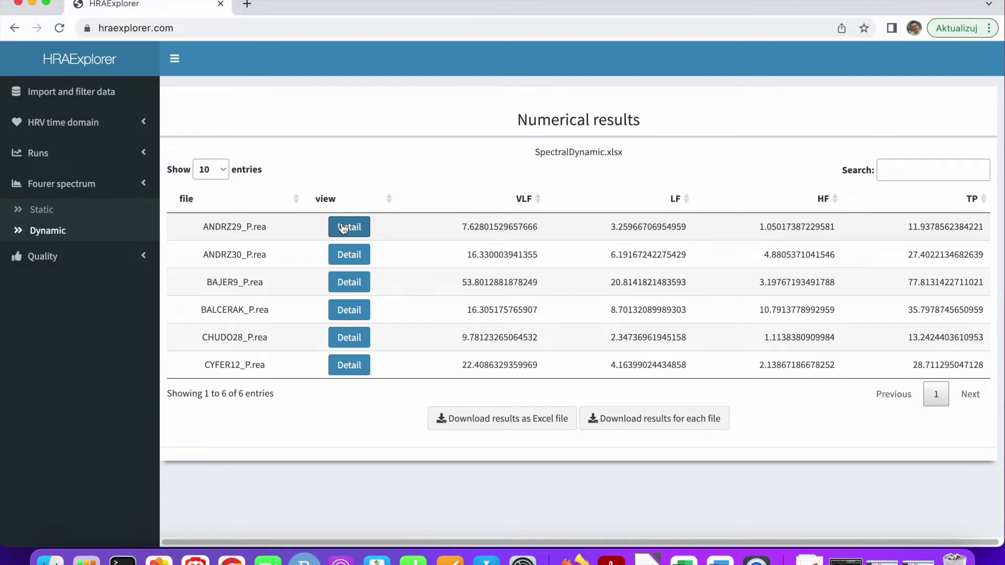
{"action": "left_click", "coordinate": [87, 168]}
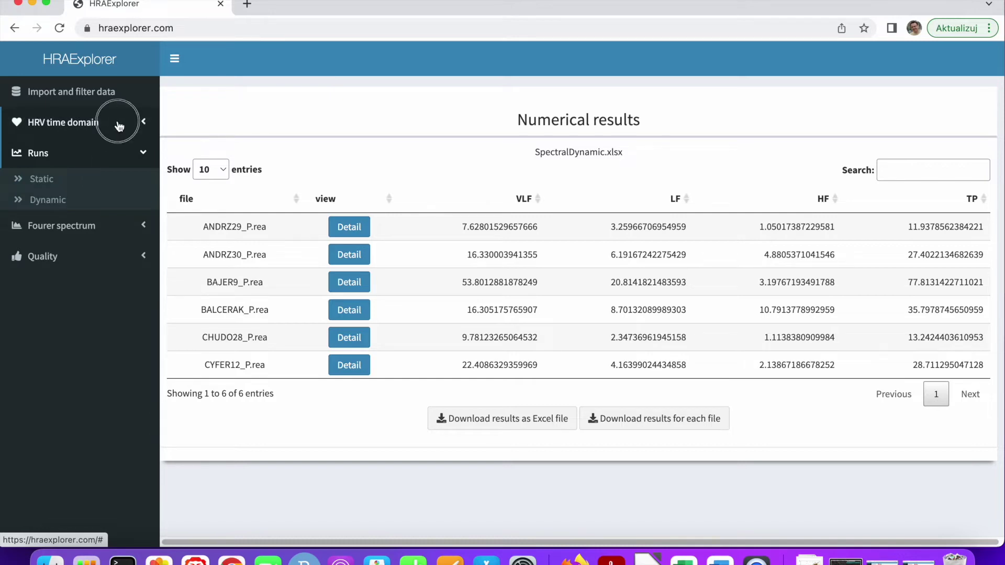
- Reopen the static PoincrePlot.xlsx results and scroll right to the SD1d, SD1a, SD2d, SD2a and PI columns
{"action": "left_click", "coordinate": [115, 122]}
{"action": "left_click", "coordinate": [88, 150]}
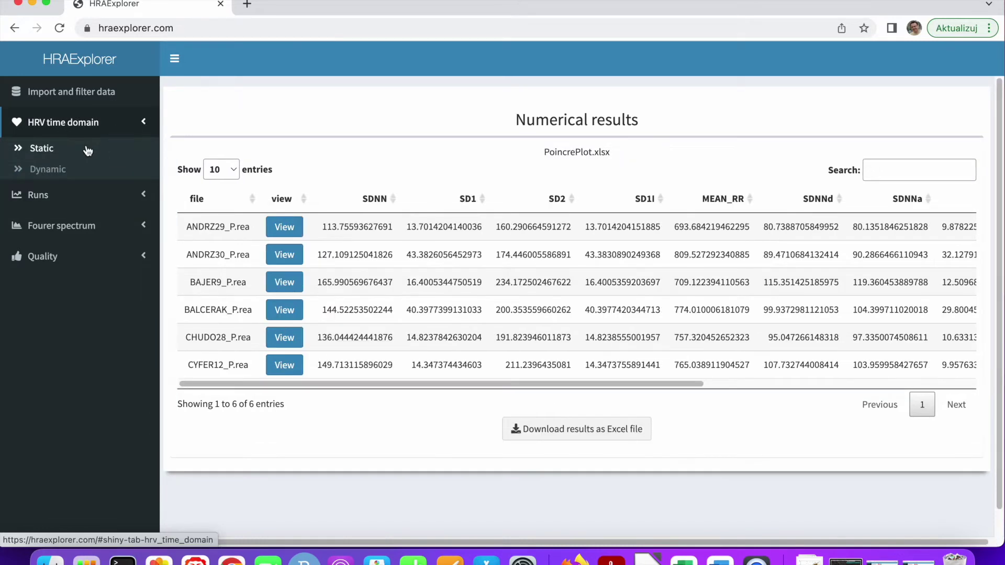
{"action": "left_click_drag", "start_coordinate": [564, 382], "coordinate": [853, 382]}
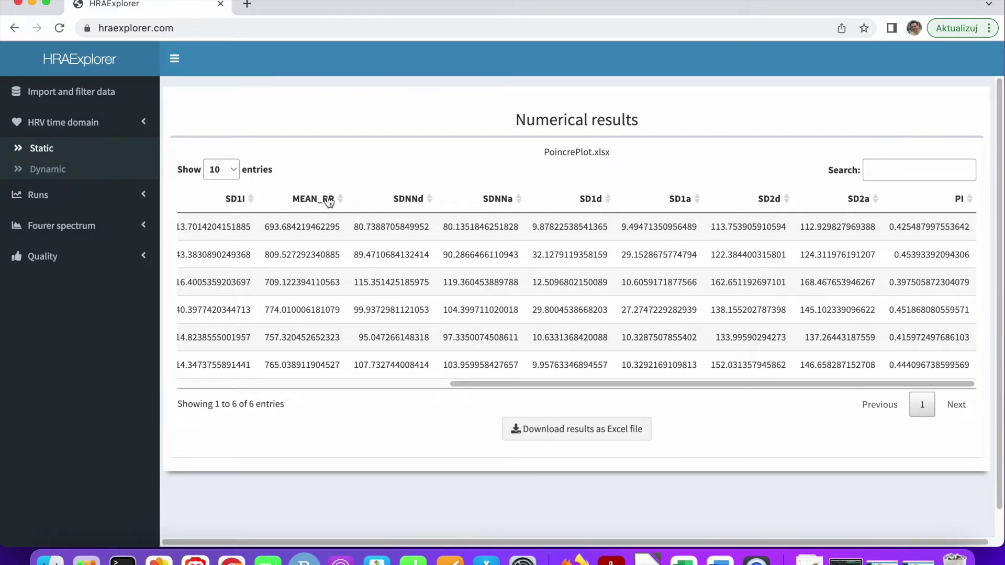
{"action": "left_click", "coordinate": [94, 196]}
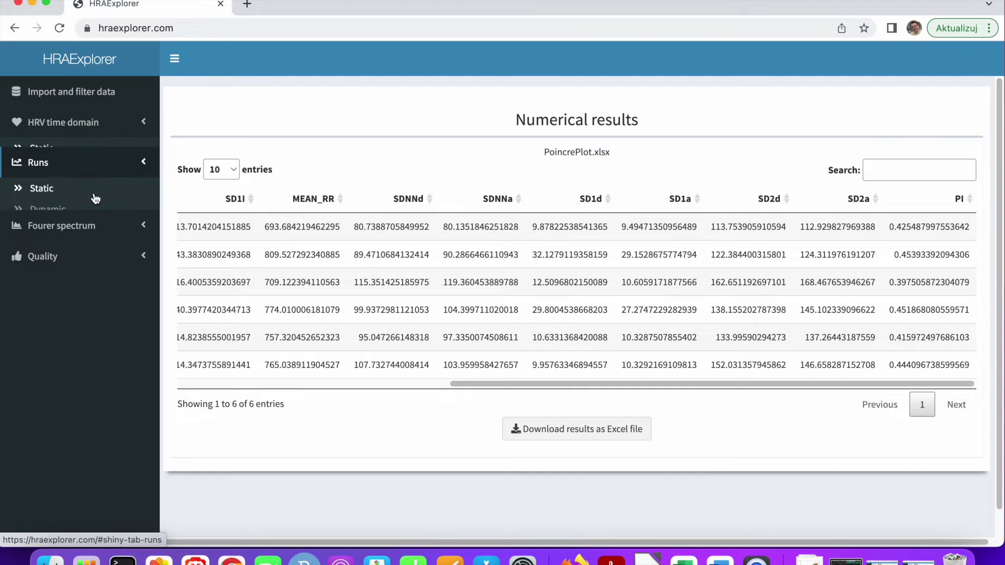
- Display the static Runs.xlsx table and scroll it horizontally
{"action": "left_click", "coordinate": [68, 181]}
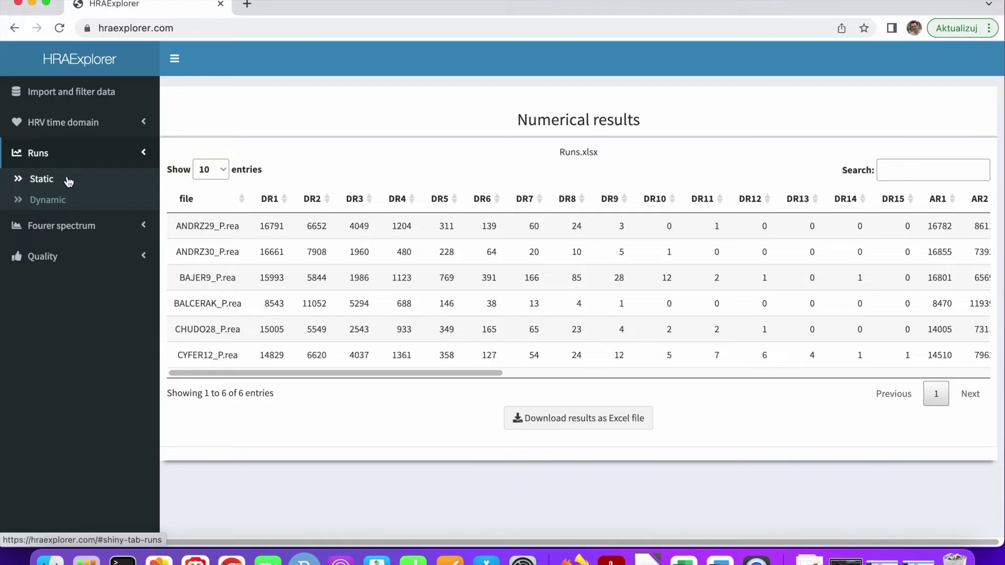
{"action": "mouse_move", "coordinate": [366, 374]}
{"action": "left_mouse_down"}
{"action": "mouse_move", "coordinate": [865, 376]}
{"action": "mouse_move", "coordinate": [350, 373]}
{"action": "left_mouse_up"}
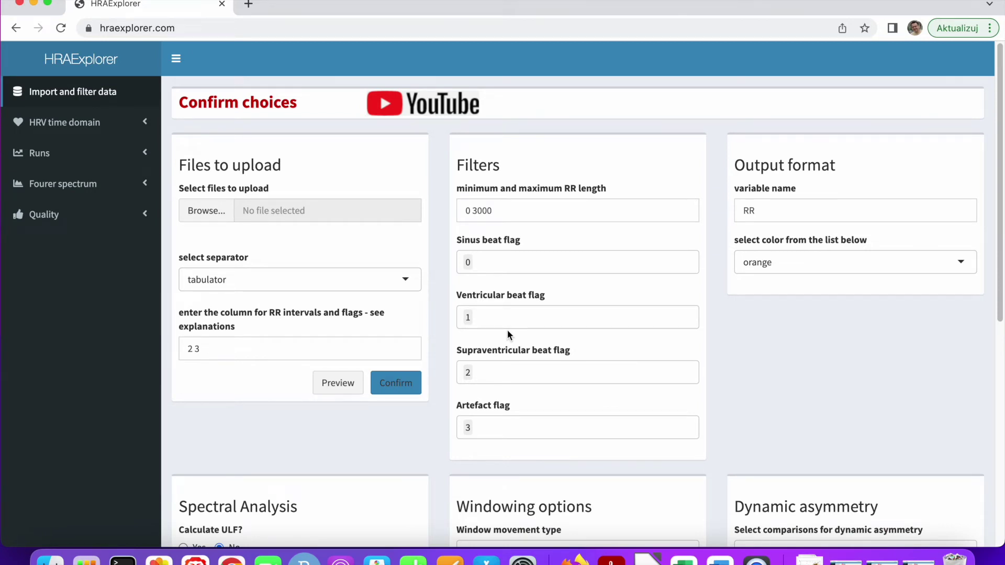
- Upload dataset1.txt through dataset8.txt from the rafb folder and preview the data
{"action": "left_click", "coordinate": [197, 215]}
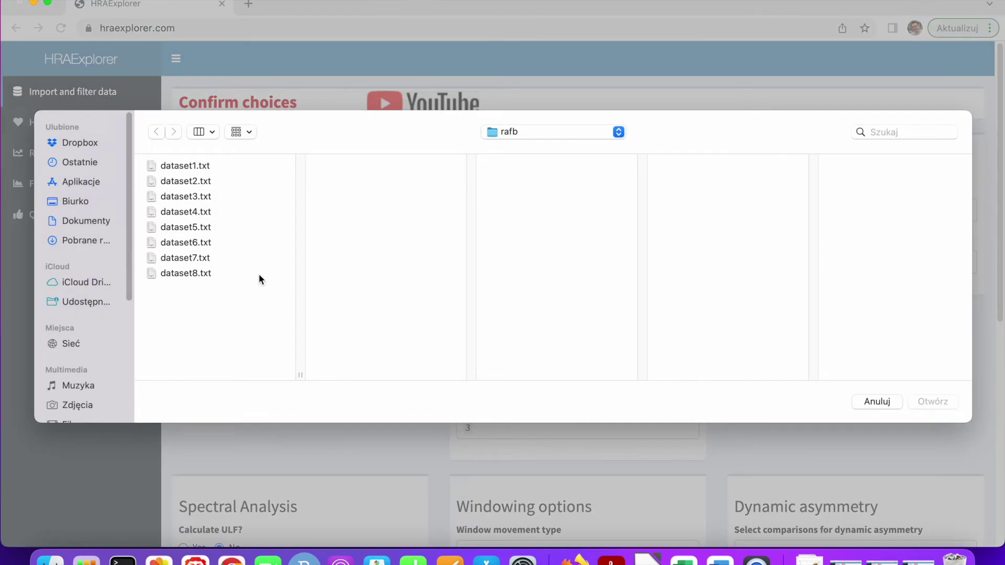
{"action": "left_click", "coordinate": [259, 274]}
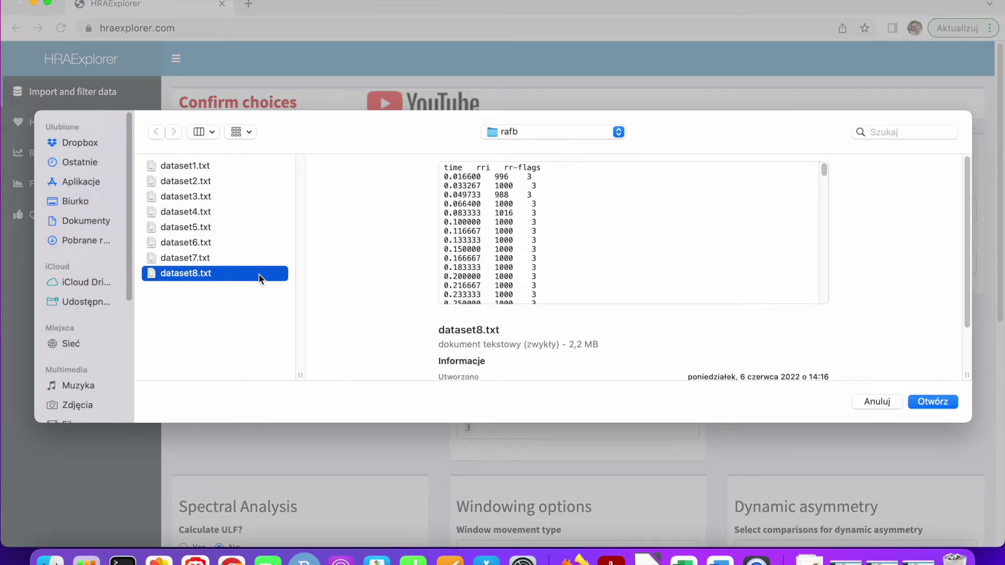
{"action": "key", "text": "shift+Up"}
{"action": "key", "text": "shift+Up"}
{"action": "key", "text": "shift+Up"}
{"action": "key", "text": "shift+Up"}
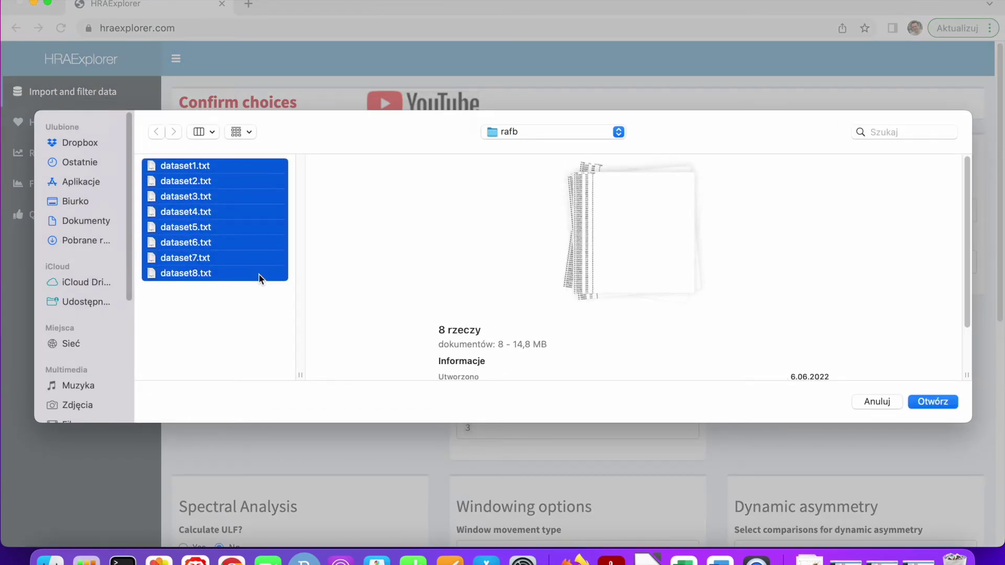
{"action": "key", "text": "Return"}
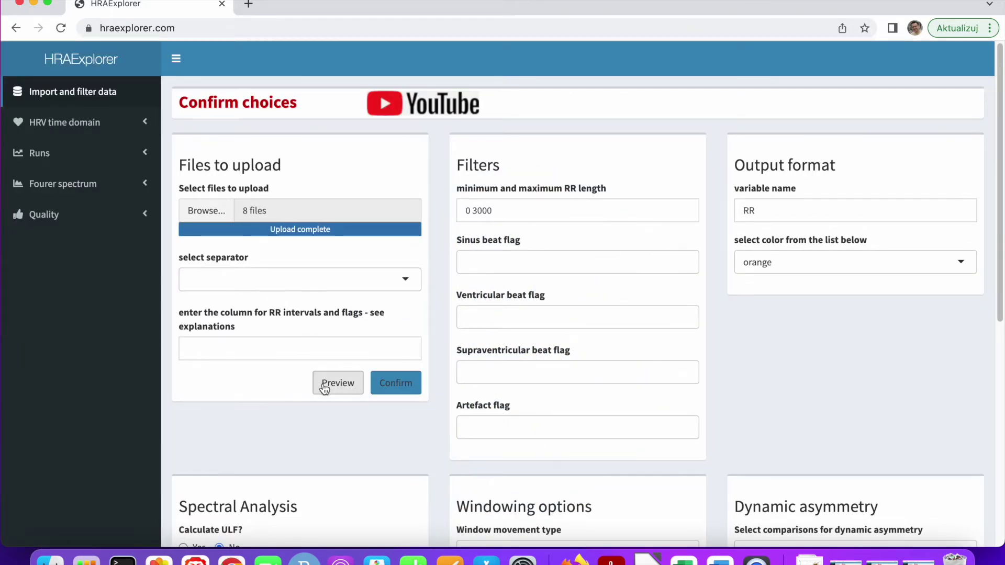
{"action": "left_click", "coordinate": [327, 394]}
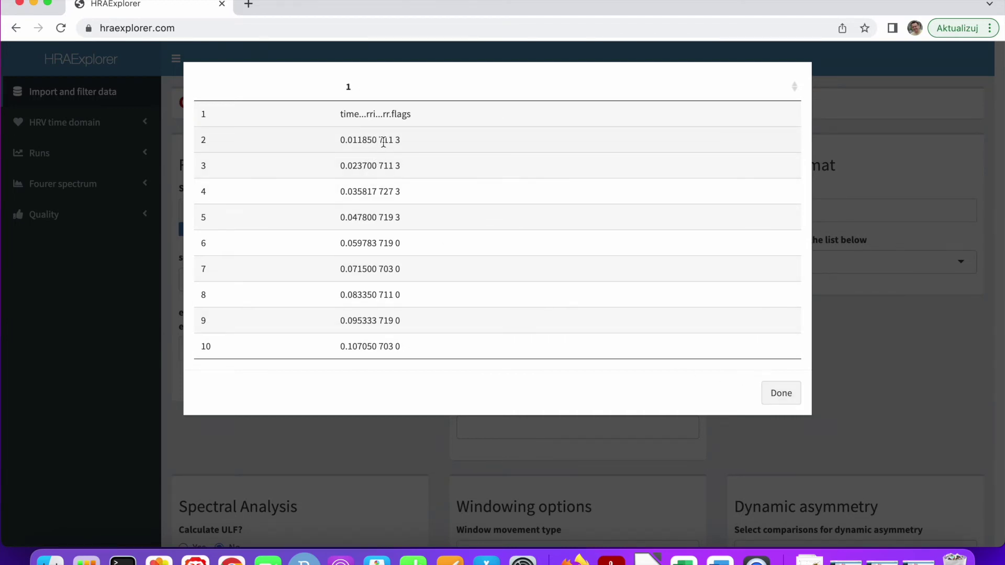
{"action": "left_click", "coordinate": [780, 390]}
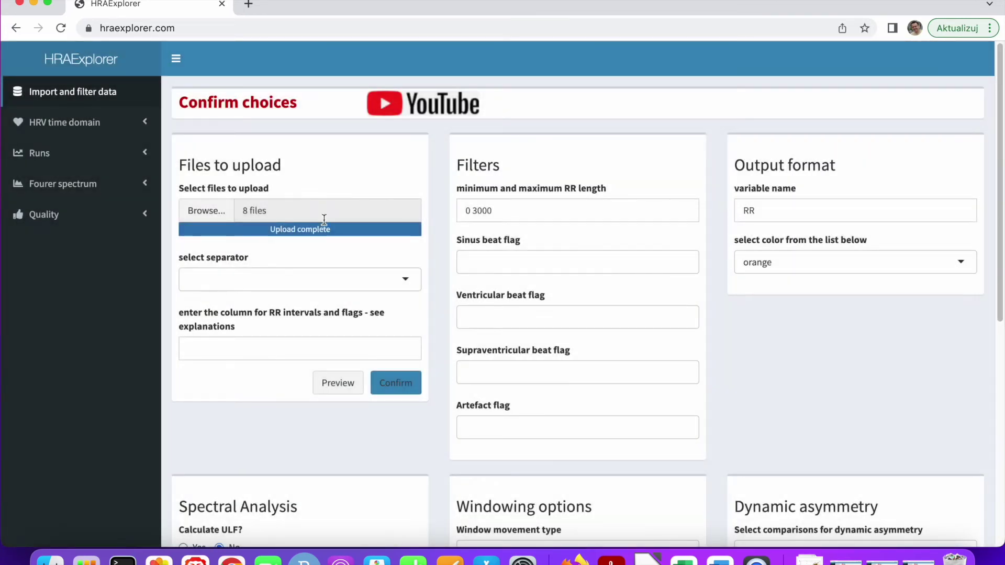
- Choose 'space' as the separator and preview the data split into seven columns
{"action": "left_click", "coordinate": [320, 286]}
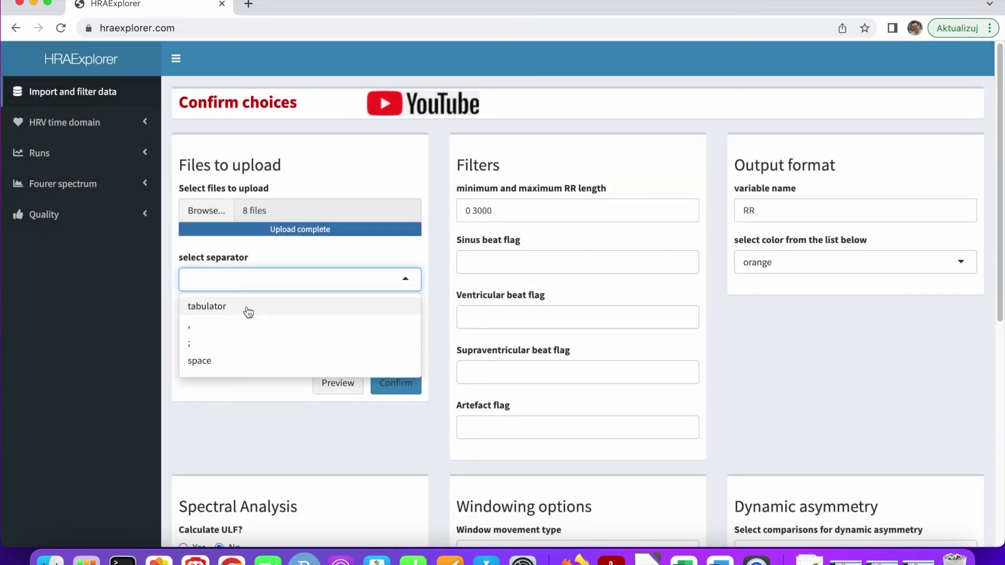
{"action": "left_click", "coordinate": [219, 363]}
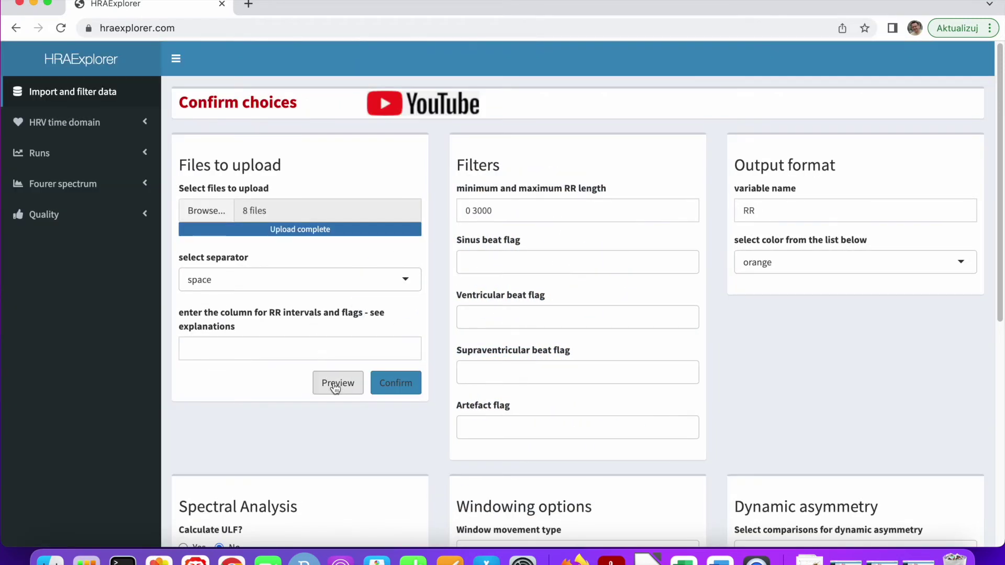
{"action": "left_click", "coordinate": [333, 383]}
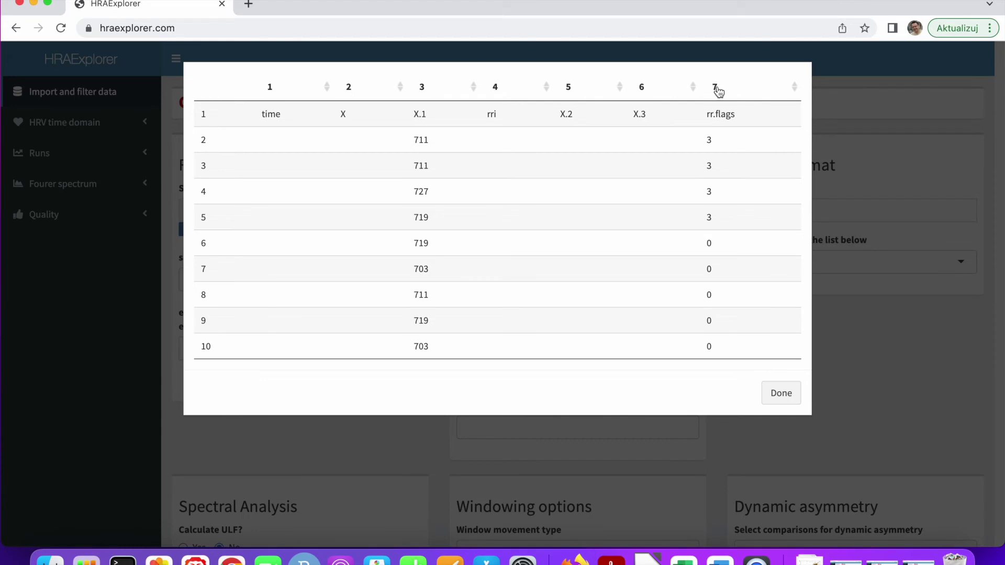
{"action": "left_click", "coordinate": [777, 394]}
- Enter columns 3 7, then set the sinus beat flag to 0 and the ventricular flag to 1
{"action": "left_click", "coordinate": [311, 349]}
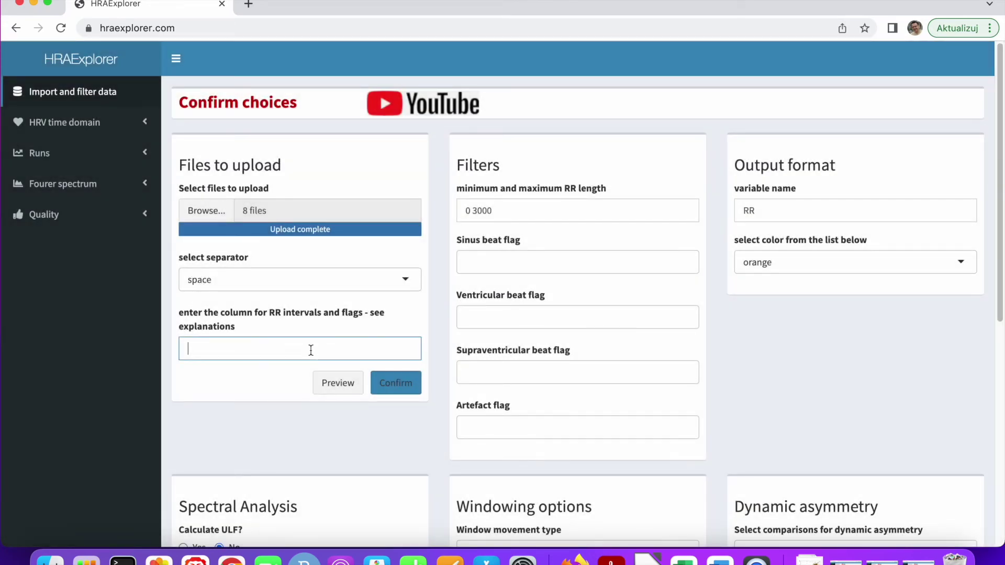
{"action": "type", "text": "3 7"}
{"action": "left_click", "coordinate": [523, 265]}
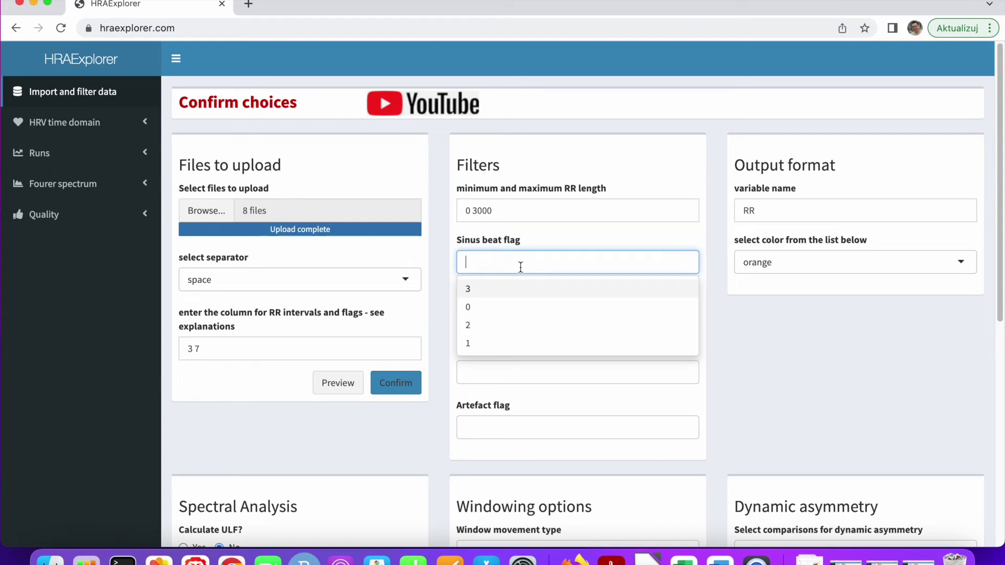
{"action": "left_click", "coordinate": [471, 306]}
{"action": "left_click", "coordinate": [739, 337]}
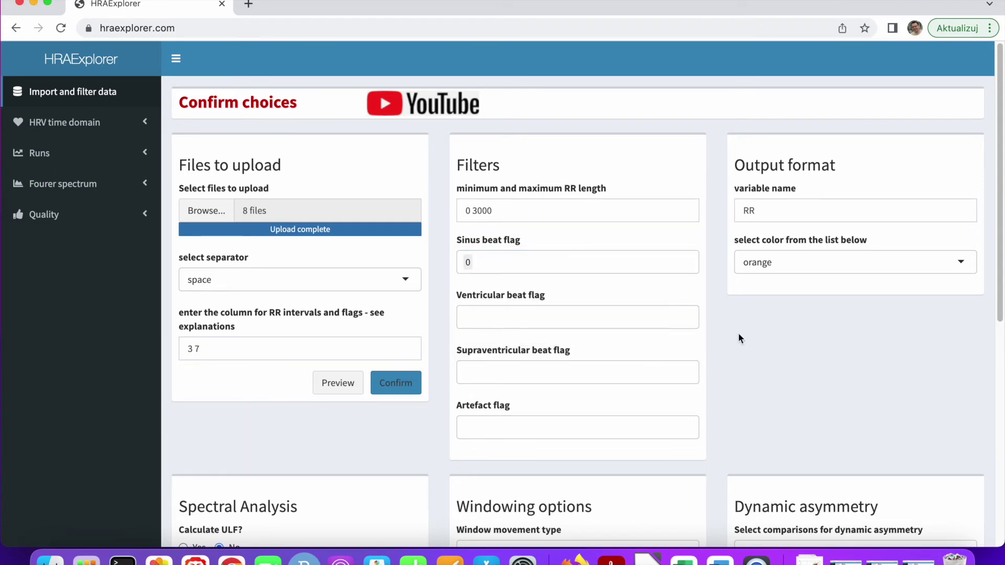
{"action": "left_click", "coordinate": [534, 325]}
{"action": "left_click", "coordinate": [502, 361]}
{"action": "left_click", "coordinate": [772, 392]}
- Choose 2 for the supraventricular flag and 3 for the artefact flag, then confirm the import choices
{"action": "left_click", "coordinate": [559, 374]}
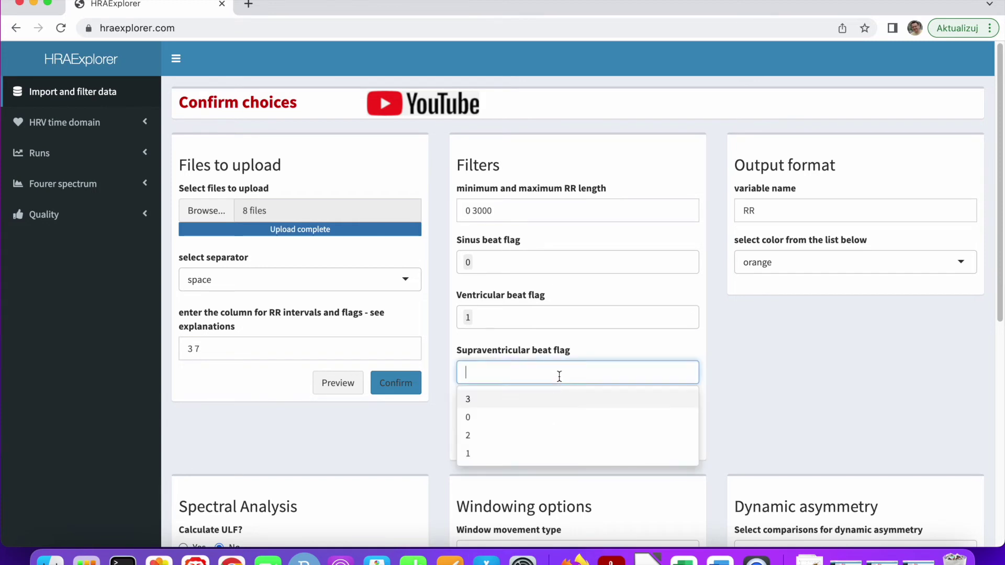
{"action": "left_click", "coordinate": [496, 440]}
{"action": "left_click", "coordinate": [742, 418]}
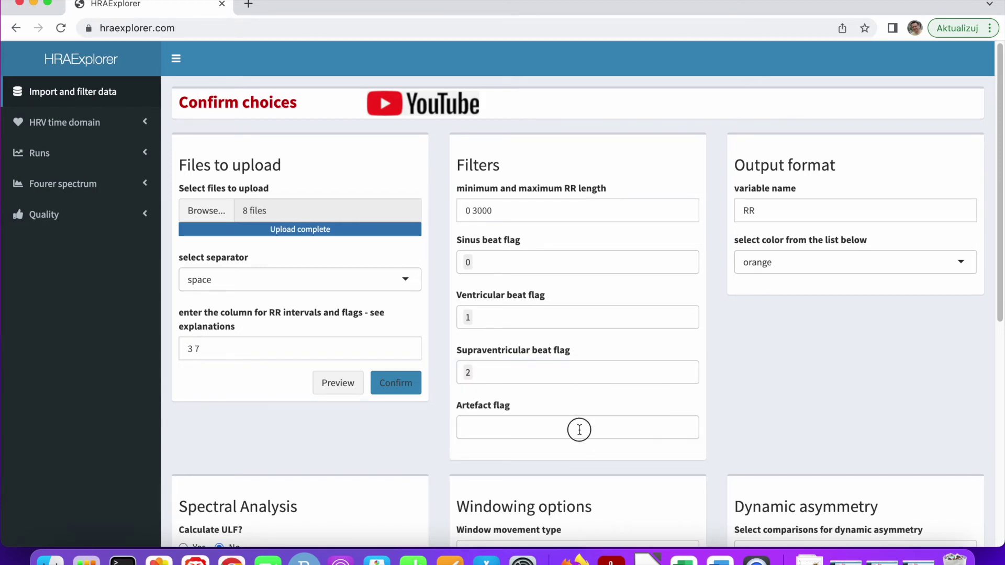
{"action": "left_click", "coordinate": [580, 430]}
{"action": "left_click", "coordinate": [523, 454]}
{"action": "left_click", "coordinate": [790, 379]}
{"action": "left_click", "coordinate": [403, 389]}
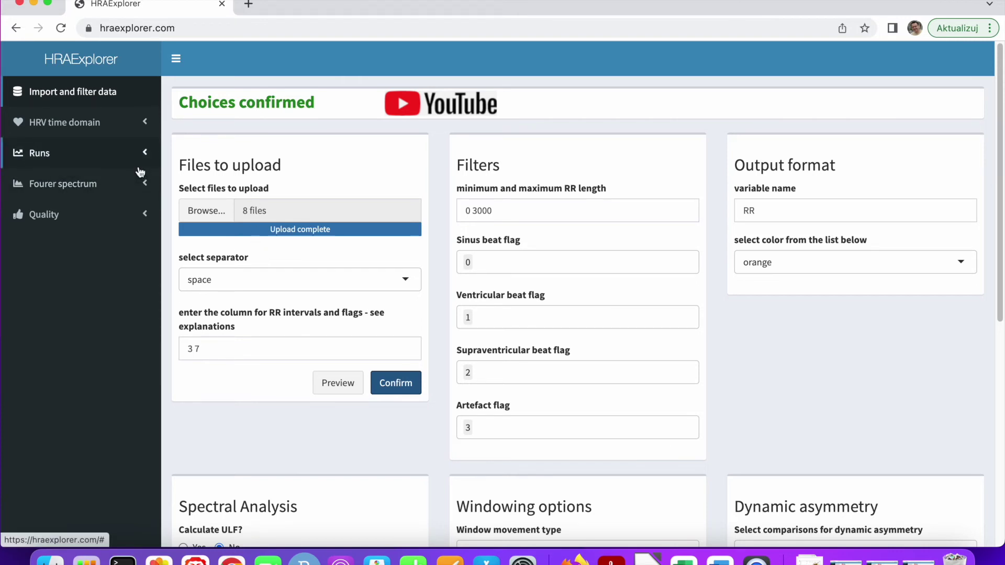
- Delete the 7 from the RR-and-flags column field
{"action": "left_click", "coordinate": [224, 346]}
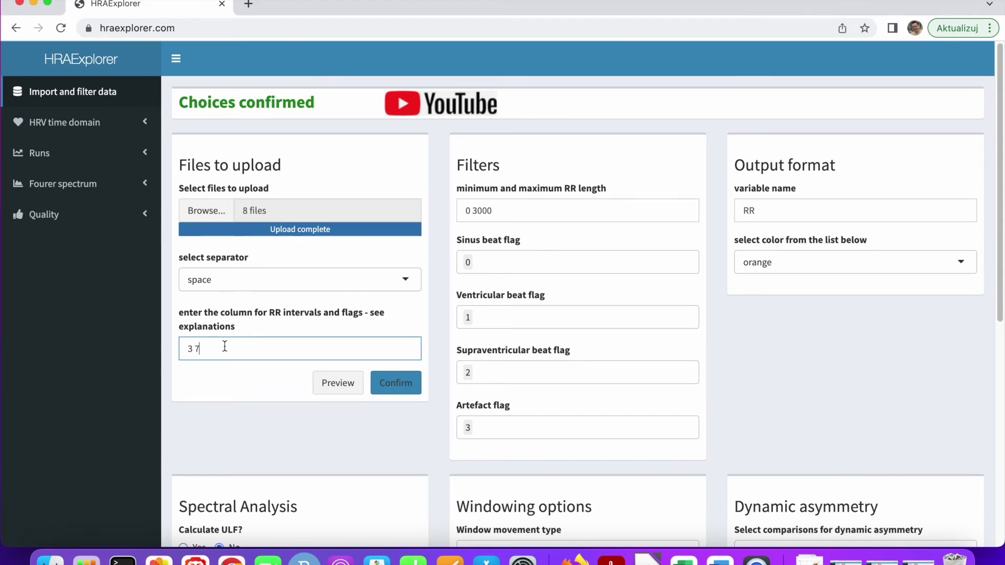
{"action": "key", "text": "BackSpace"}
{"action": "key", "text": "BackSpace"}
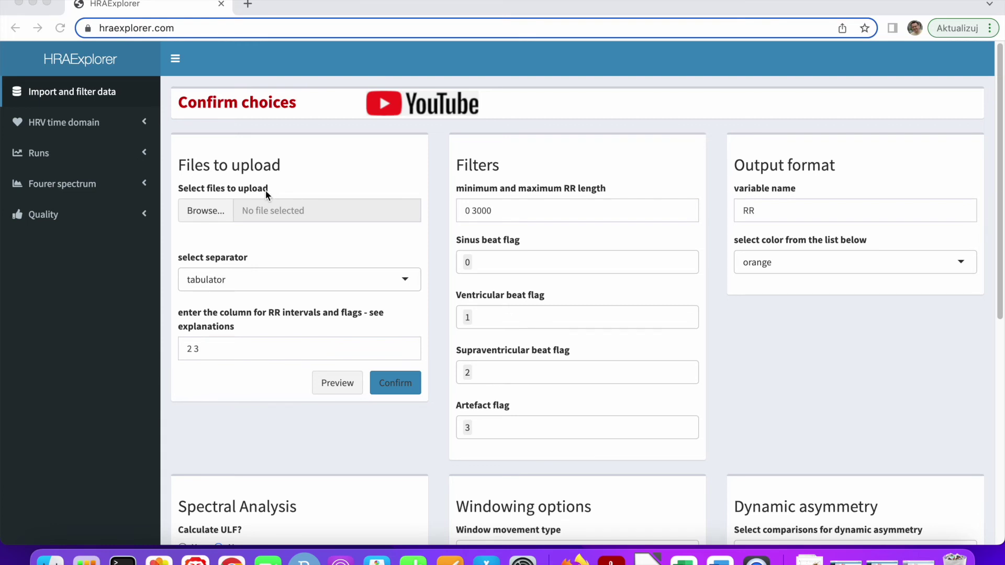
- Upload recording1.xlsx through recording12.xlsx from the xlsx_data folder
{"action": "left_click", "coordinate": [204, 210]}
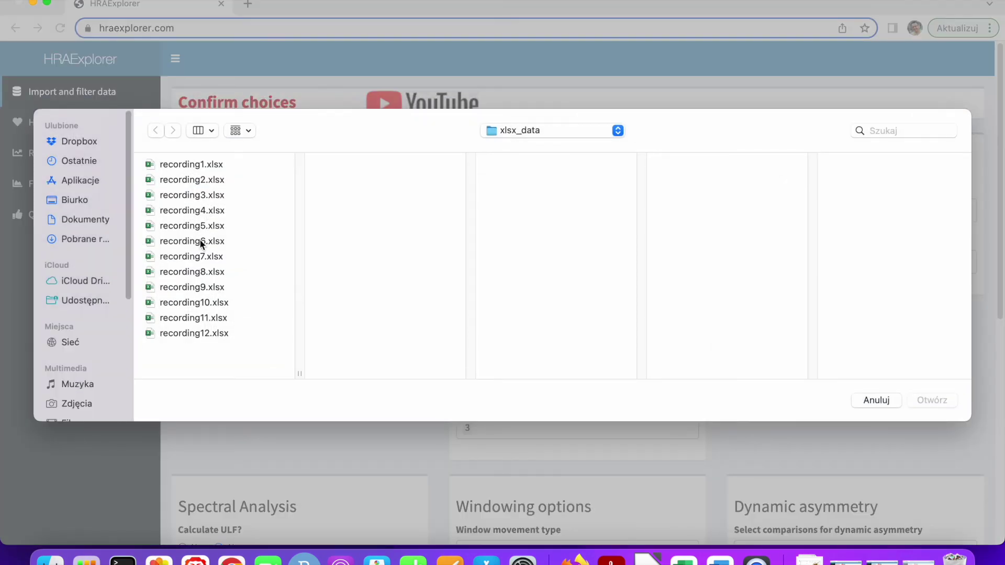
{"action": "left_click", "coordinate": [203, 334]}
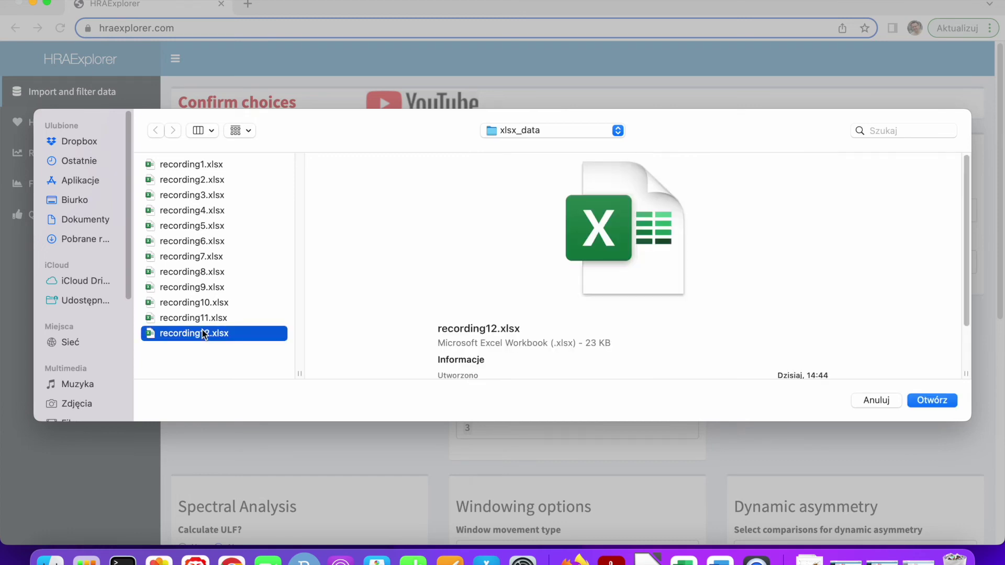
{"action": "key", "text": "shift+Up"}
{"action": "key", "text": "shift+Up"}
{"action": "key", "text": "shift+Up"}
{"action": "key", "text": "shift+Up"}
{"action": "key", "text": "shift+Up"}
{"action": "key", "text": "shift+Up"}
{"action": "key", "text": "shift+Up"}
{"action": "key", "text": "shift+Up"}
{"action": "key", "text": "shift+Up"}
{"action": "key", "text": "shift+Up"}
{"action": "key", "text": "shift+Up"}
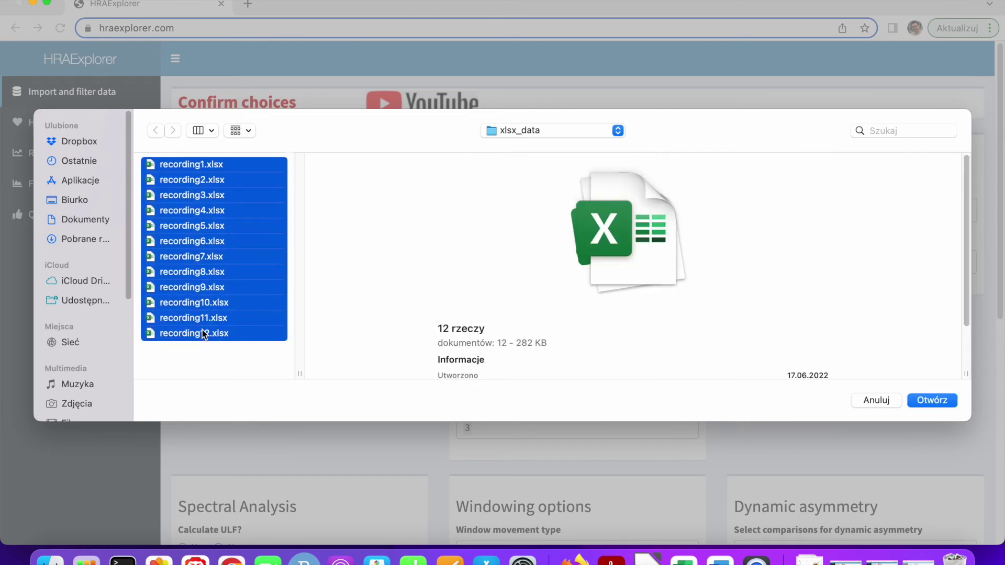
{"action": "key", "text": "Return"}
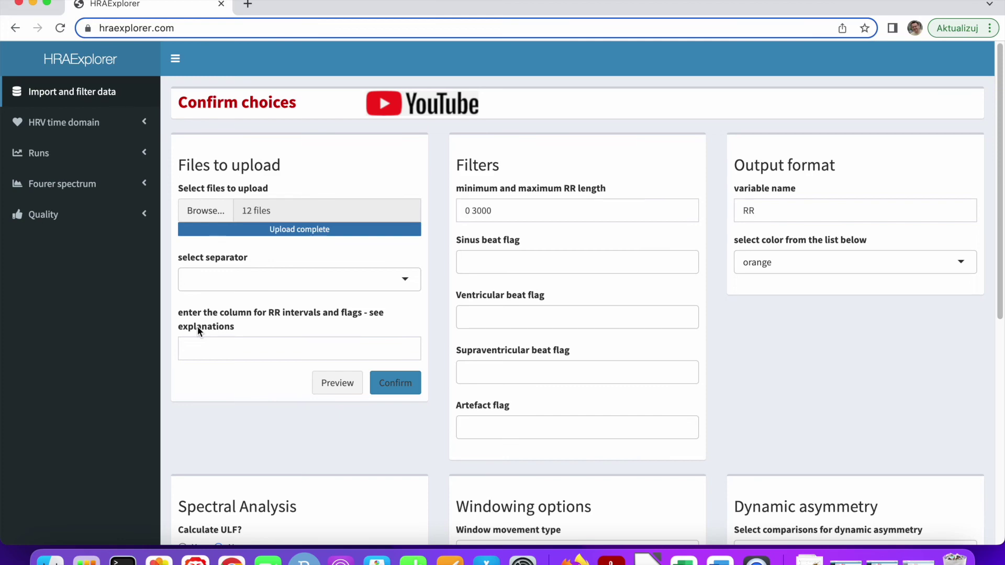
- Preview the uploaded RR/annot data, then enter 1 2 as the RR interval and flag columns
{"action": "left_click", "coordinate": [333, 382]}
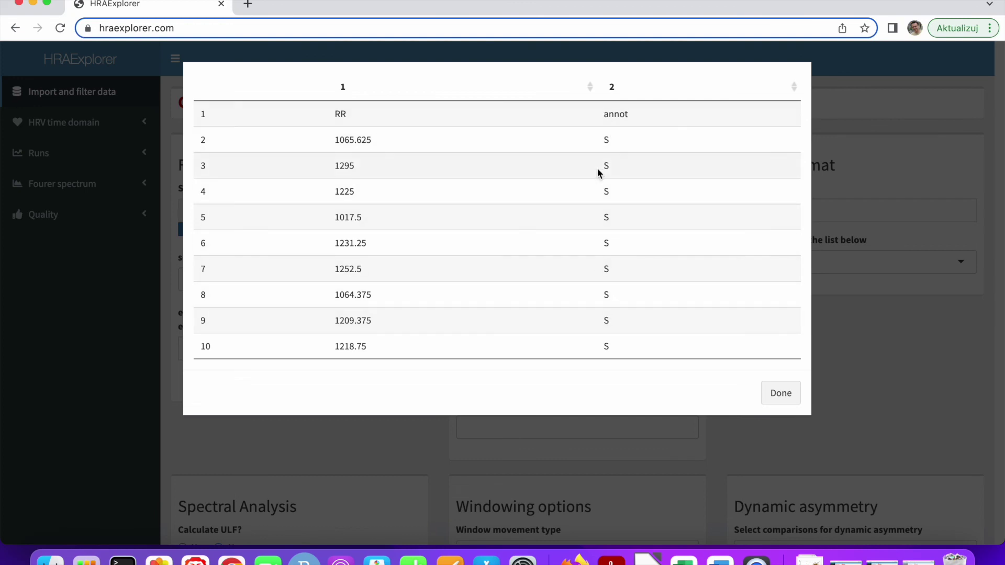
{"action": "left_click", "coordinate": [774, 401]}
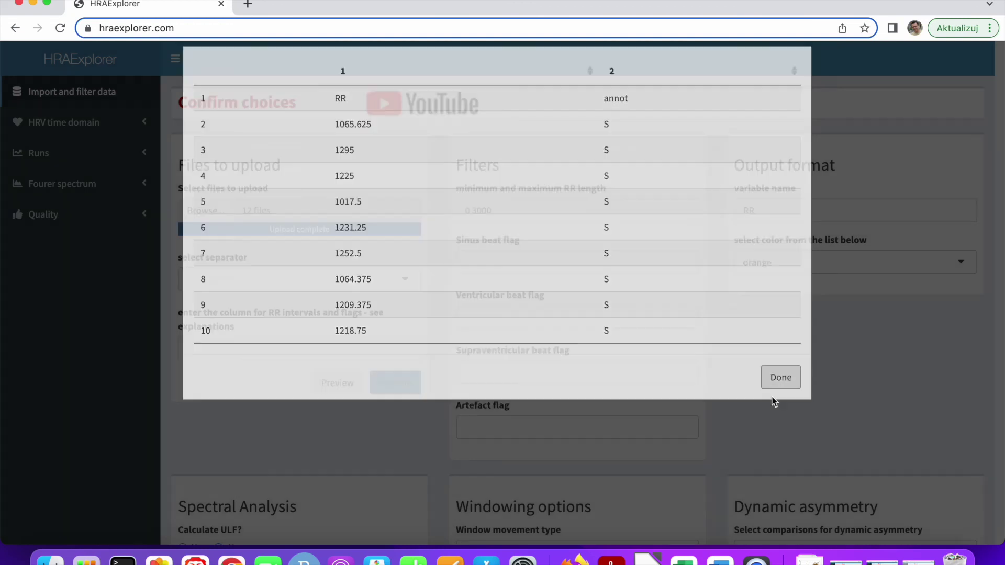
{"action": "left_click", "coordinate": [392, 348]}
{"action": "type", "text": "1"}
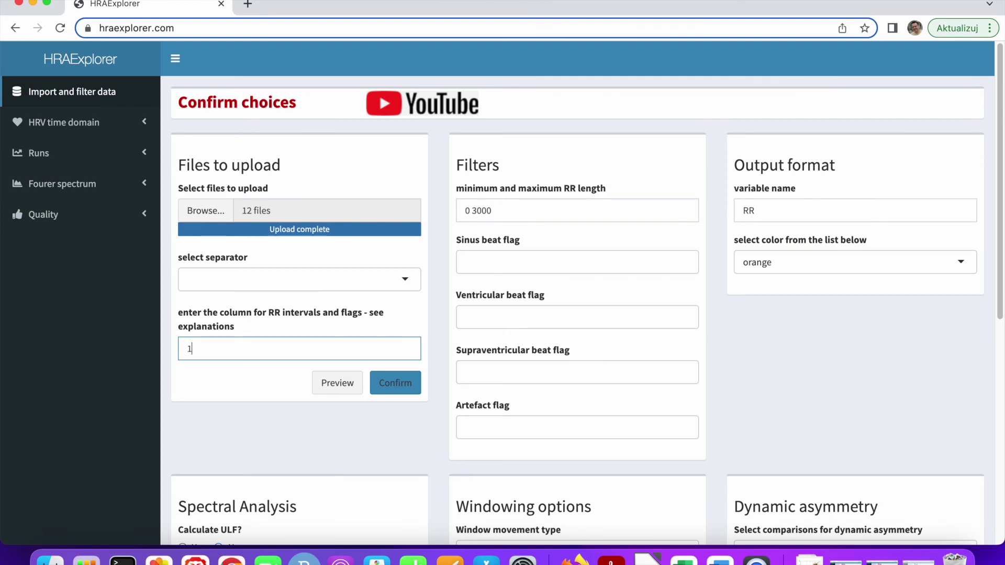
{"action": "type", "text": " 2"}
{"action": "left_click", "coordinate": [572, 260]}
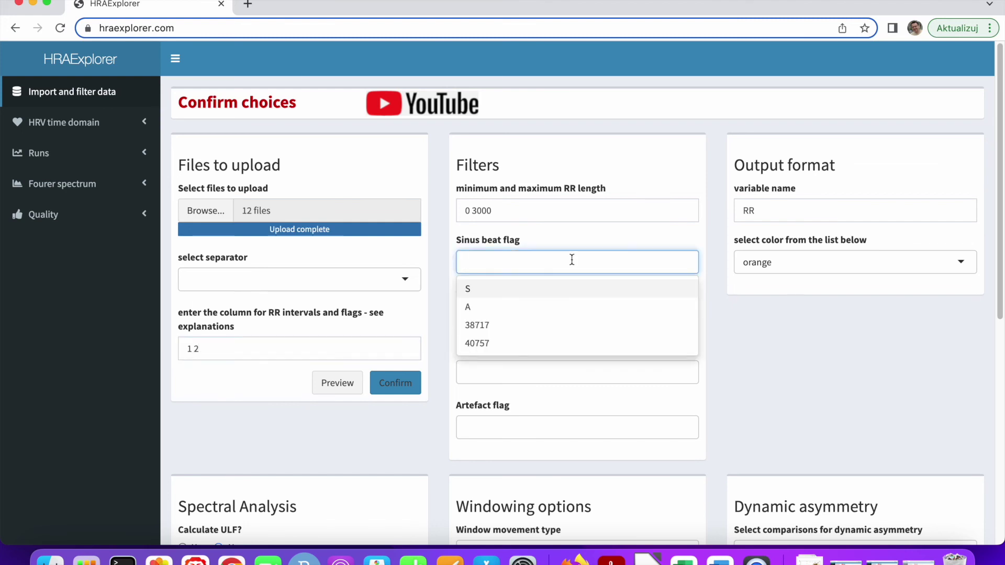
- Choose flags S (sinus), A (supraventricular), and 38717 and 40757 (artefact), then confirm the Excel import
{"action": "left_click", "coordinate": [486, 292]}
{"action": "left_click", "coordinate": [617, 342]}
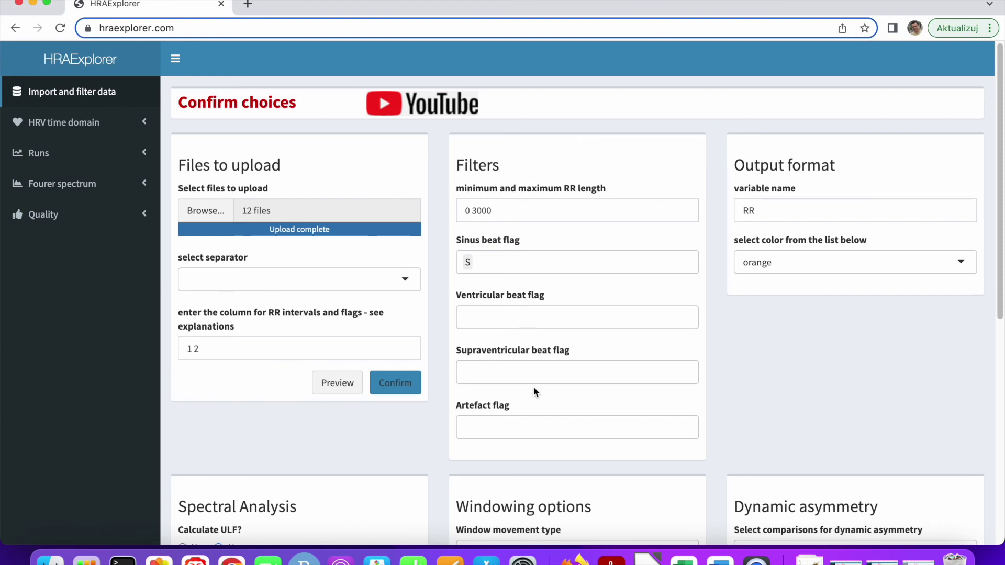
{"action": "left_click", "coordinate": [498, 371]}
{"action": "left_click", "coordinate": [494, 418]}
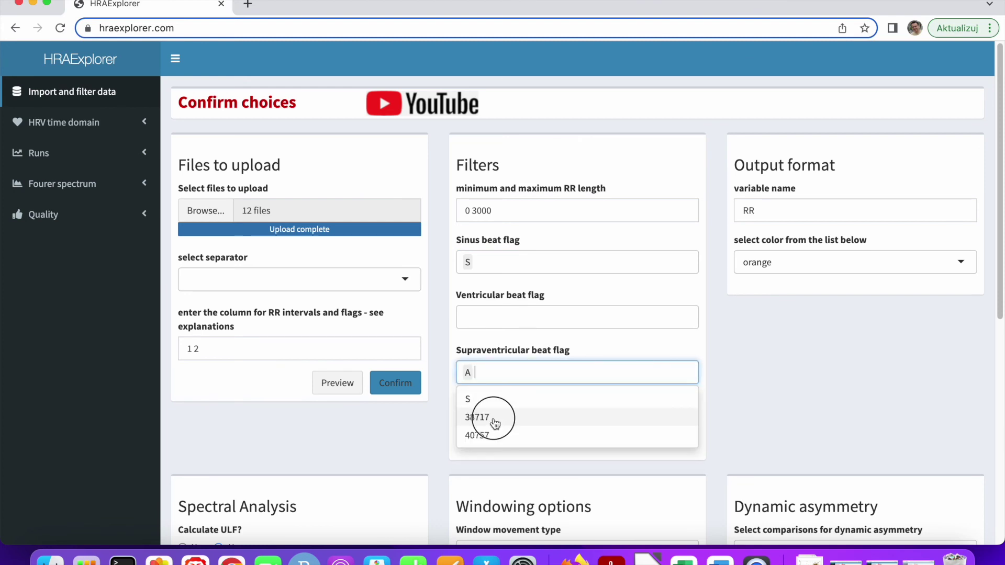
{"action": "left_click", "coordinate": [823, 416]}
{"action": "left_click", "coordinate": [624, 422]}
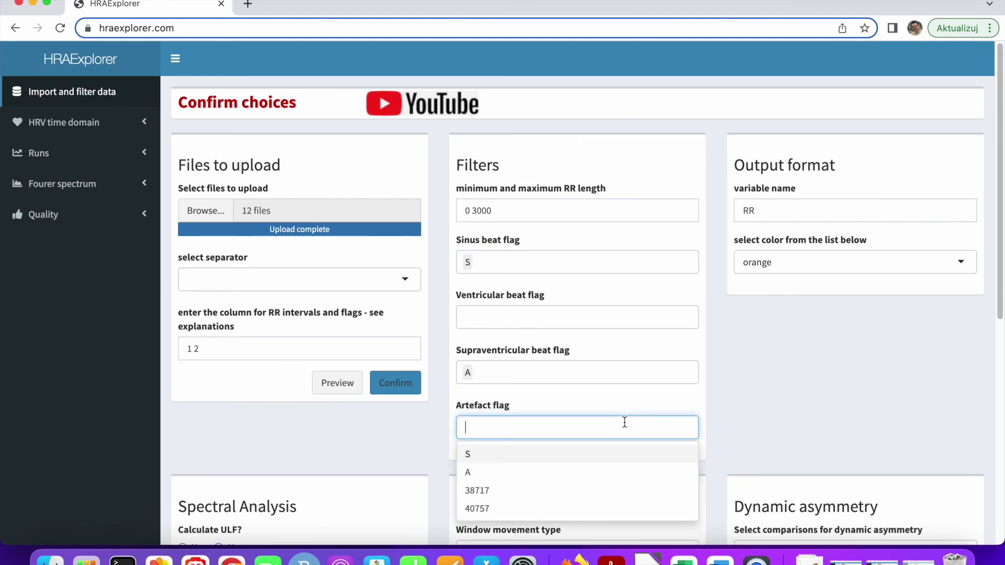
{"action": "left_click", "coordinate": [524, 492]}
{"action": "left_click", "coordinate": [524, 492]}
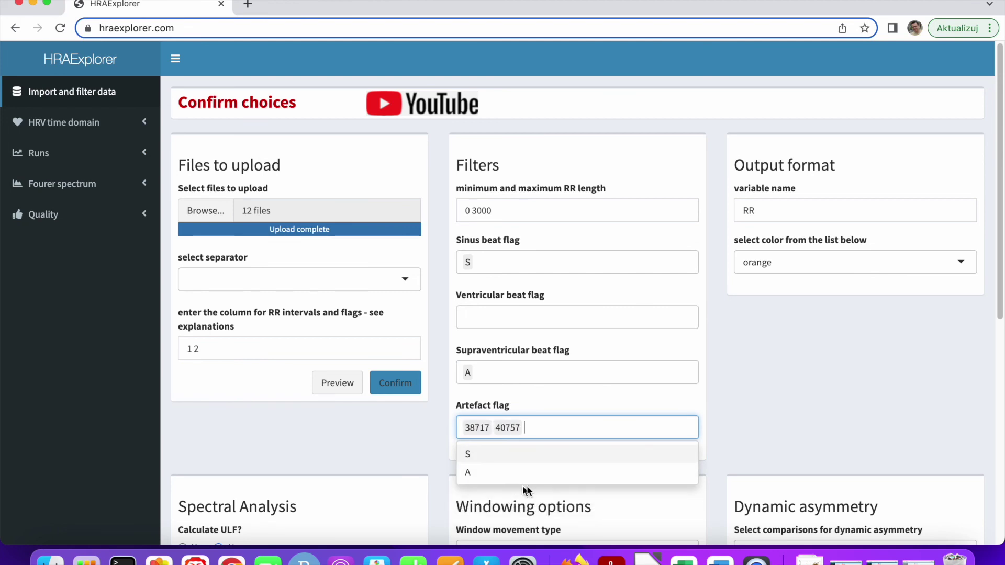
{"action": "left_click", "coordinate": [787, 419]}
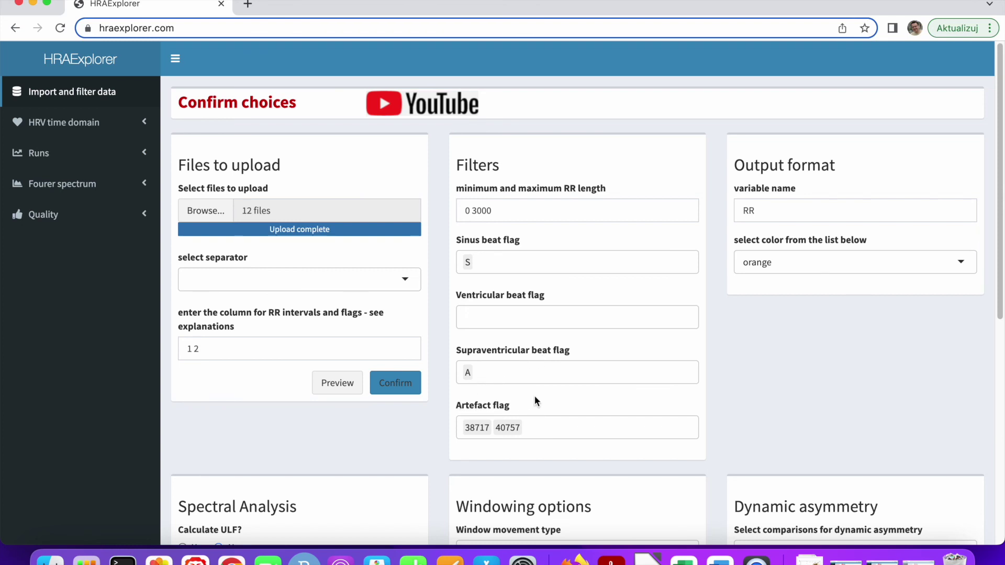
{"action": "left_click", "coordinate": [413, 386]}
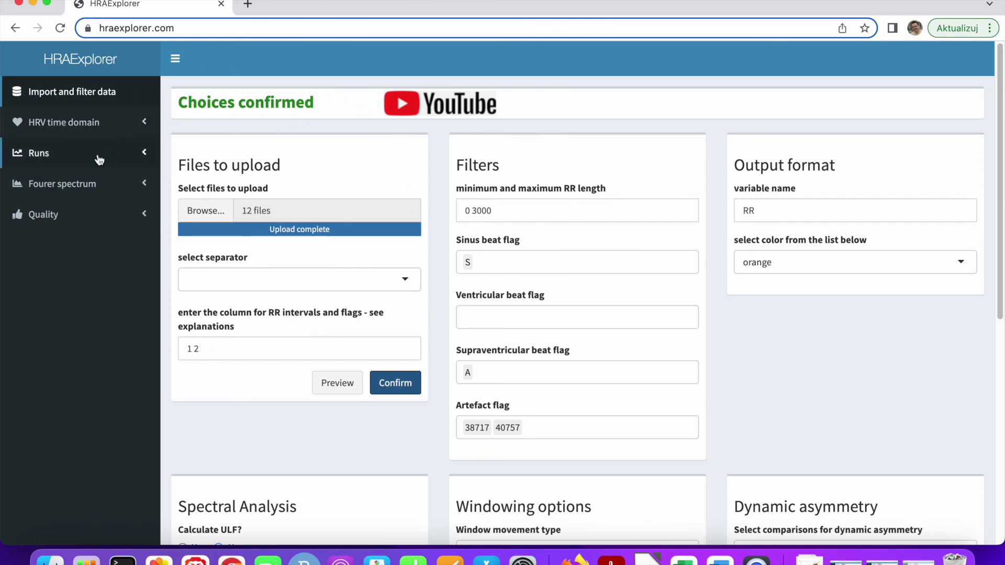
- View the static Runs results, then show the static Fourier spectrum page
{"action": "left_click", "coordinate": [78, 154]}
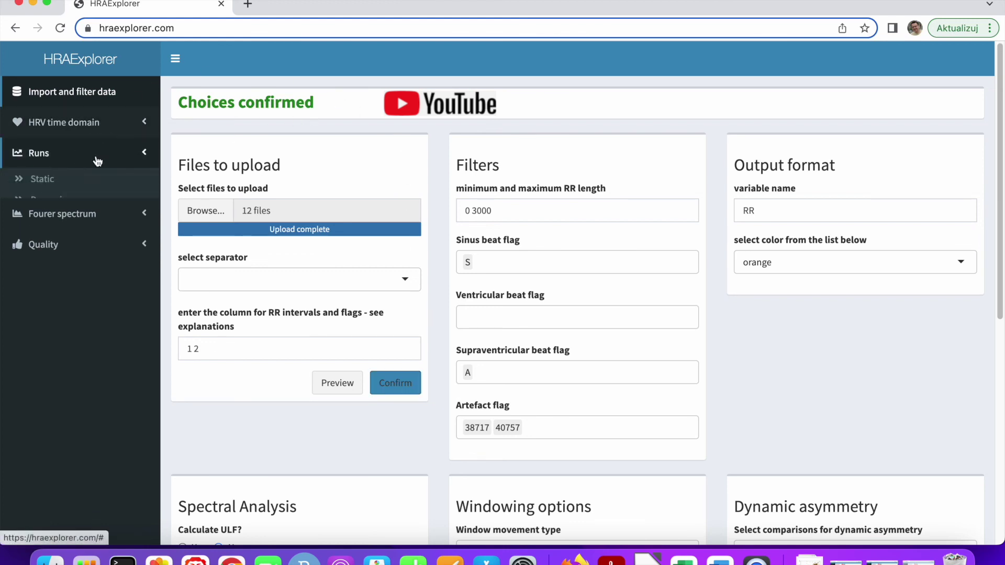
{"action": "left_click", "coordinate": [60, 183]}
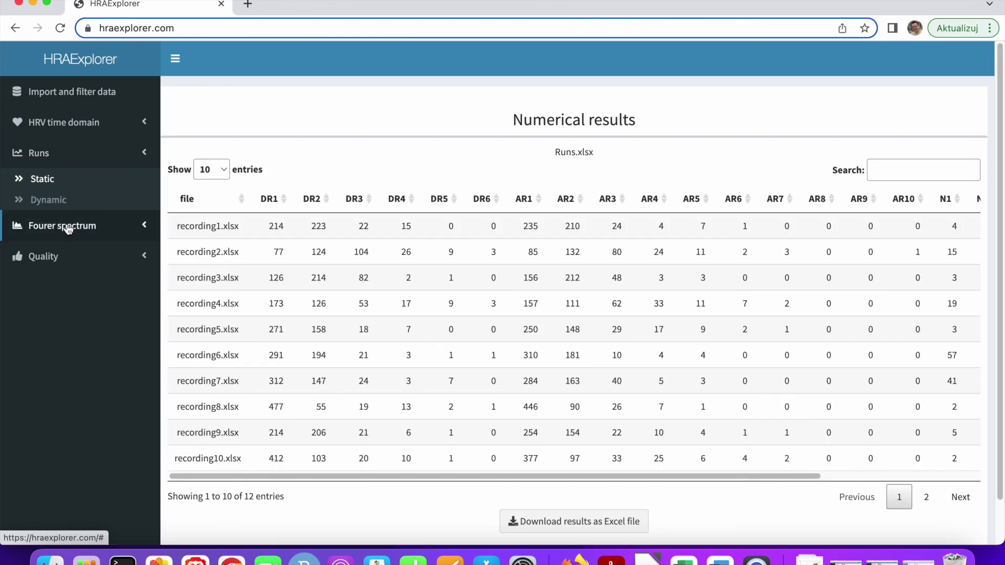
{"action": "left_click", "coordinate": [68, 228]}
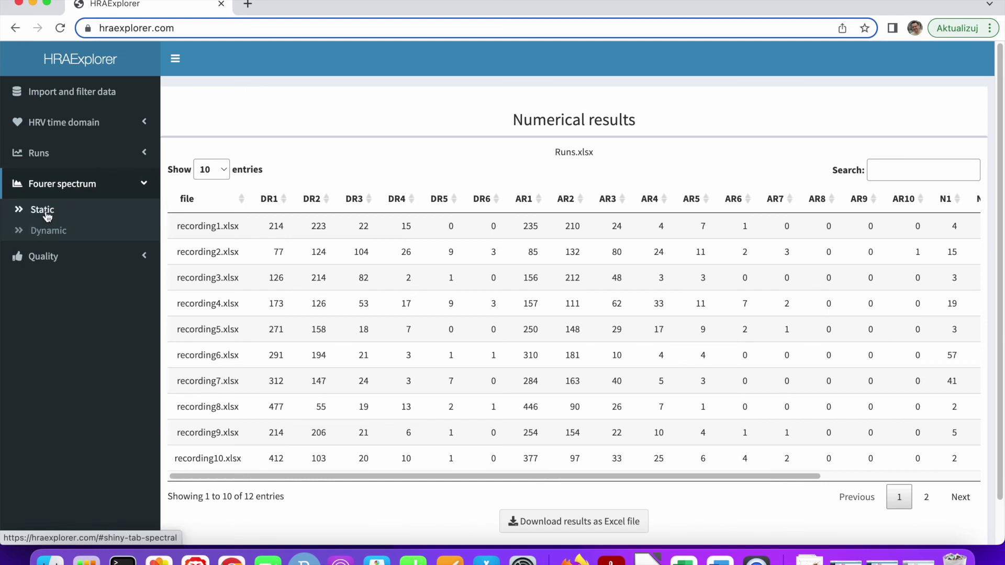
{"action": "left_click", "coordinate": [47, 215]}
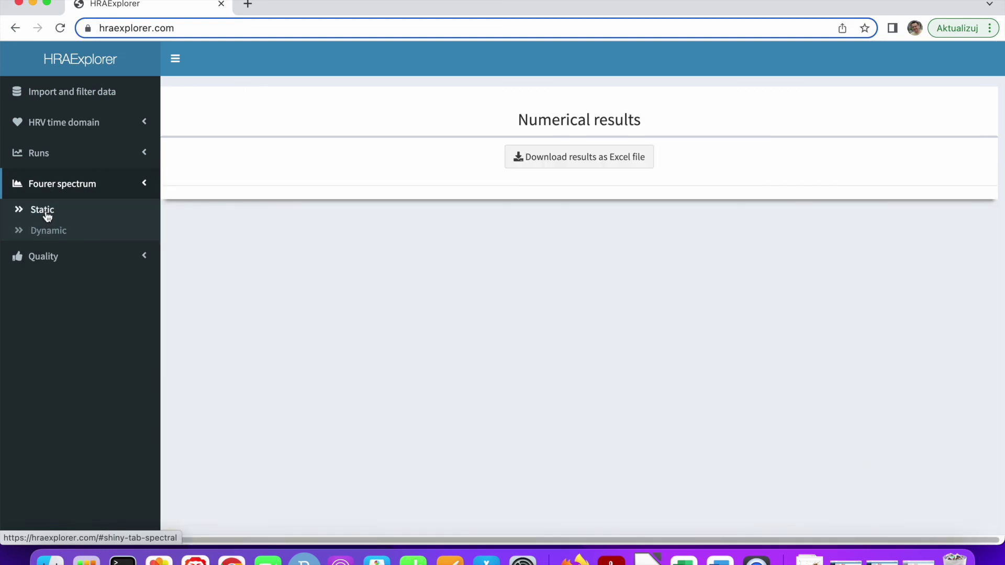